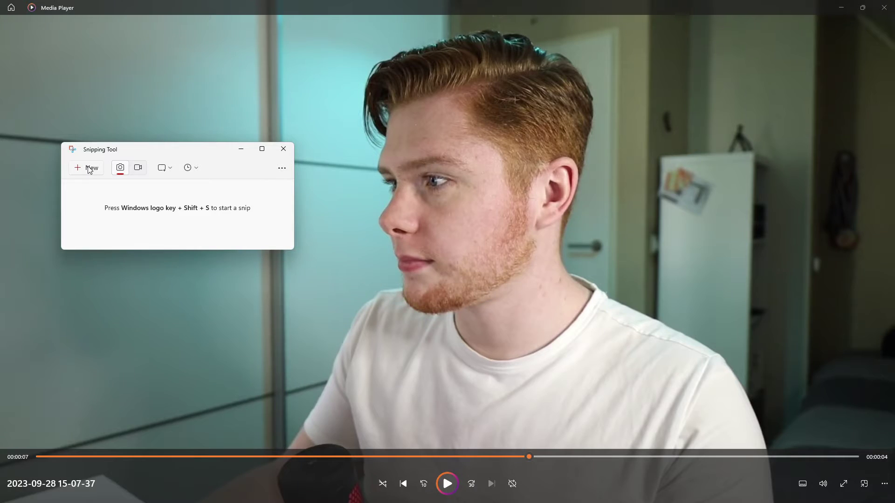
# - Capture a rectangular screenshot of the paused video frame and load the saved image into fSpy
pyautogui.press('super+shift+s')
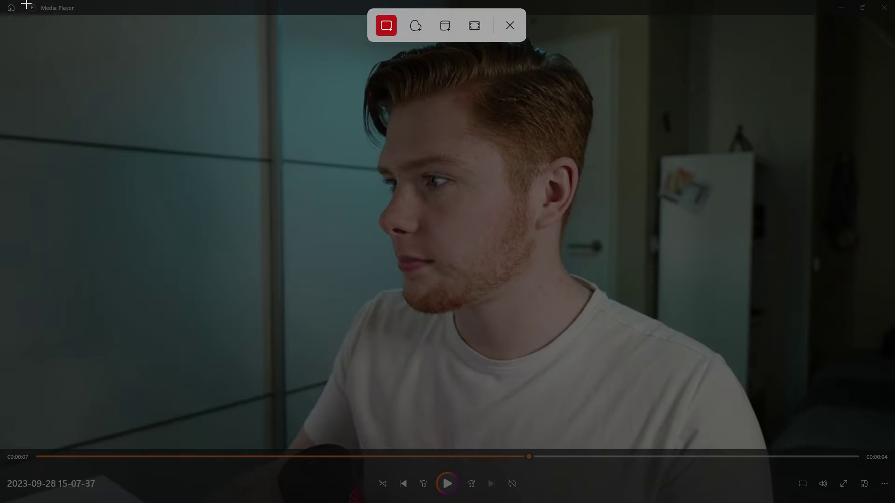
pyautogui.moveTo(65, 44); pyautogui.dragTo(892, 501)
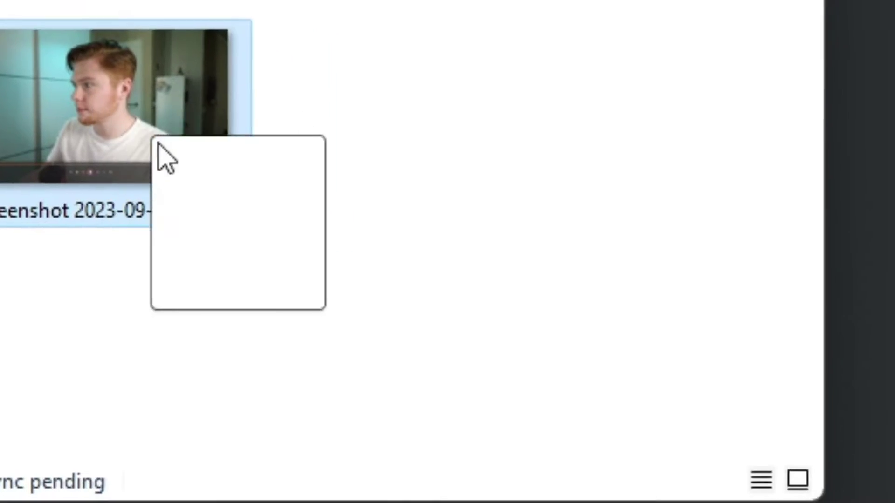
pyautogui.moveTo(163, 155); pyautogui.dragTo(519, 208)
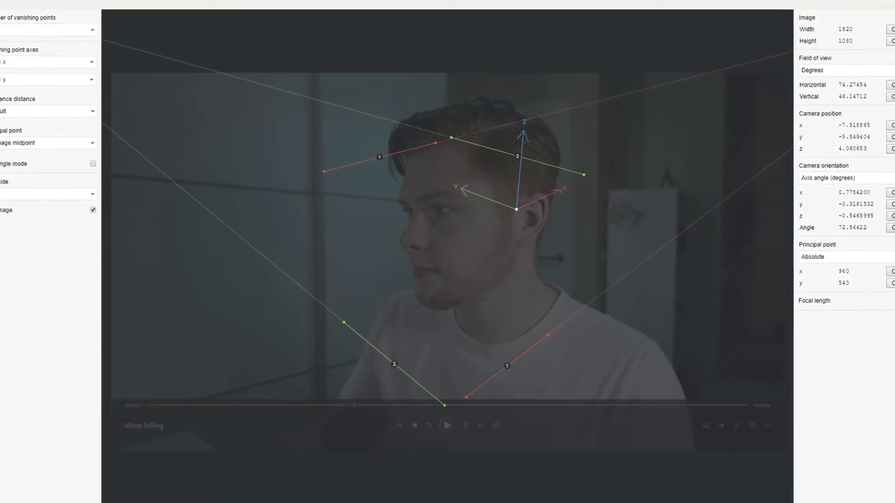
# - Align the red and green vanishing lines with the wardrobe, door and cabinet edges, and set the first vanishing point axis to -x
pyautogui.moveTo(452, 127); pyautogui.dragTo(114, 172)
pyautogui.moveTo(596, 167); pyautogui.dragTo(284, 186)
pyautogui.moveTo(359, 277); pyautogui.dragTo(755, 333)
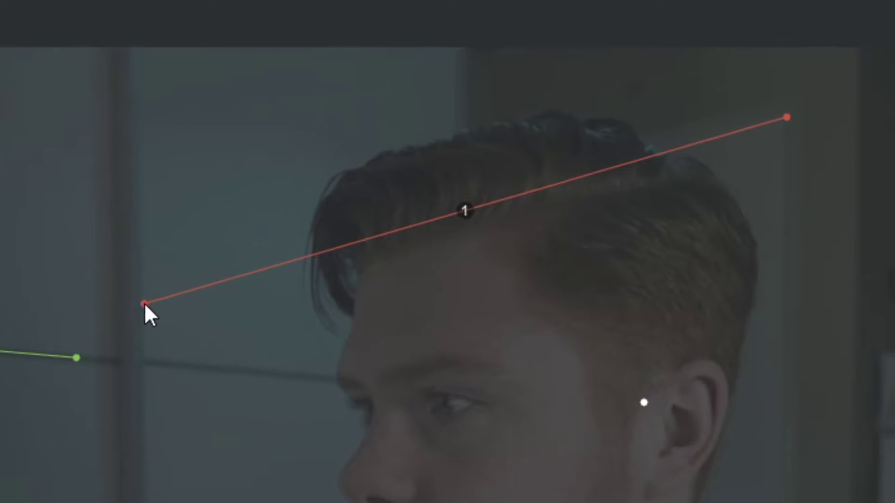
pyautogui.moveTo(144, 306); pyautogui.dragTo(547, 183)
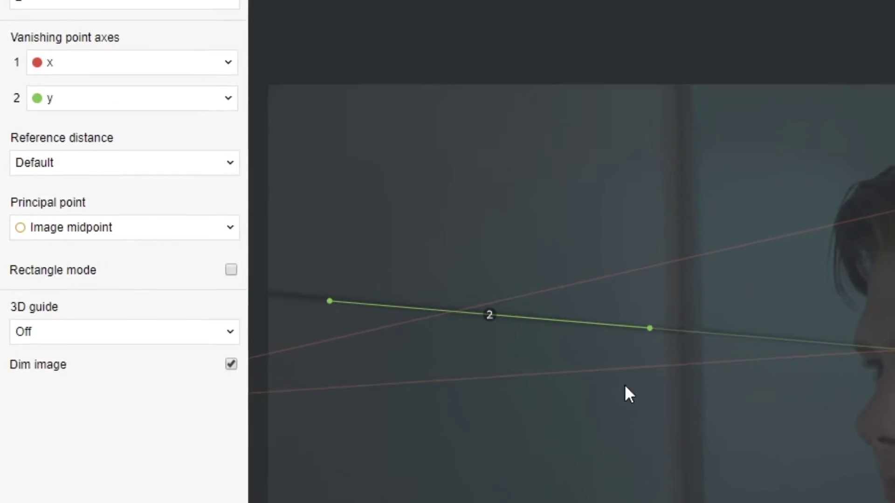
pyautogui.click(88, 61)
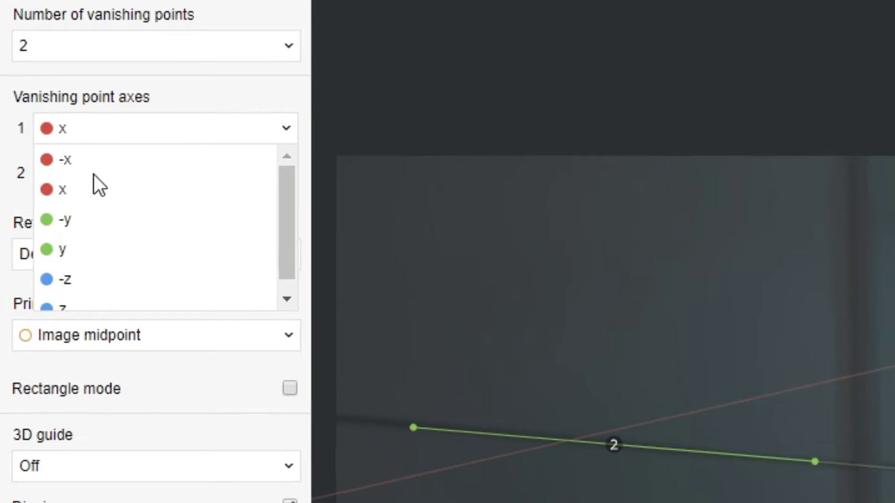
pyautogui.click(94, 171)
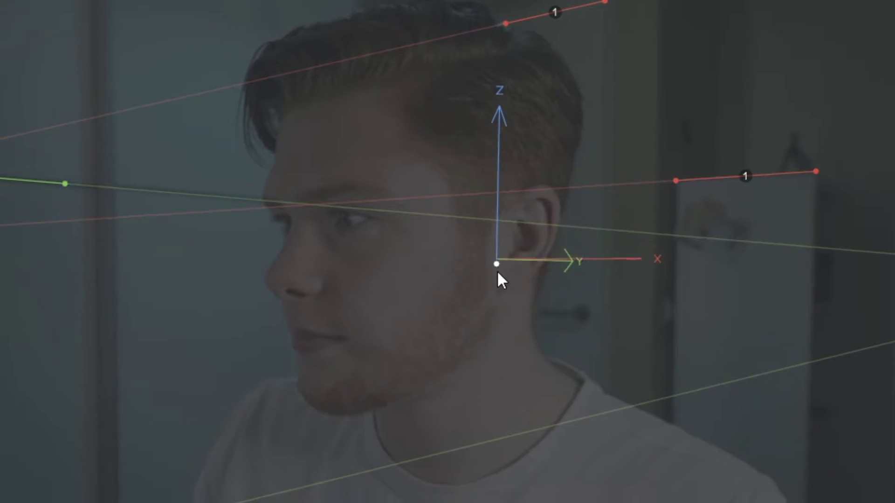
# - Move the fSpy origin down toward the lower middle of the image and save the project
pyautogui.moveTo(499, 275); pyautogui.dragTo(408, 370)
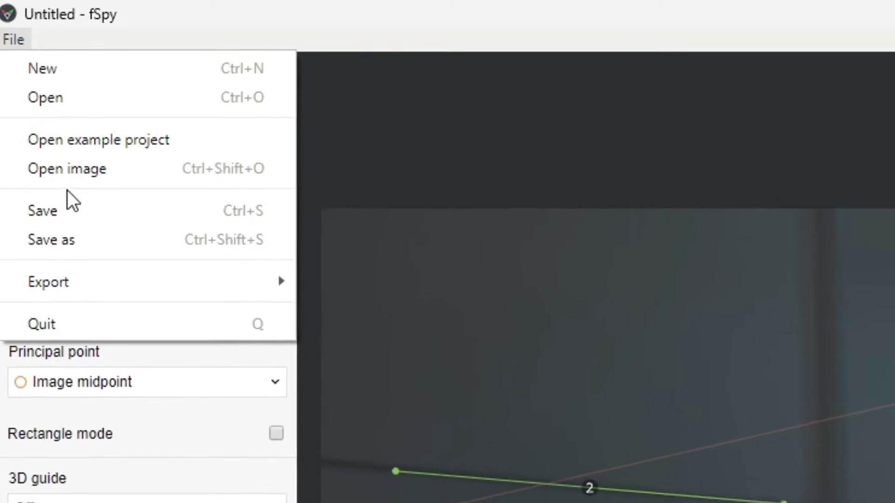
pyautogui.click(82, 259)
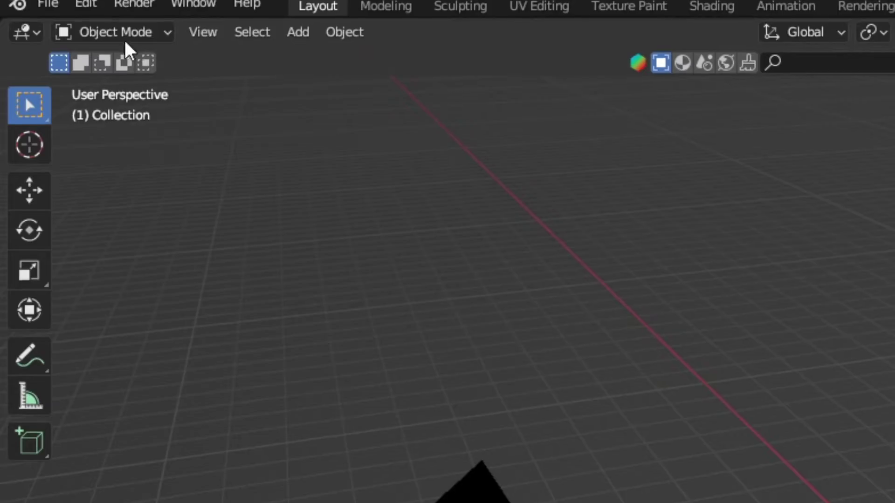
# - Switch to Blender and install the fSpy add-on from fSpy-Blender-1.0.3.zip in the preferences
pyautogui.click(87, 9)
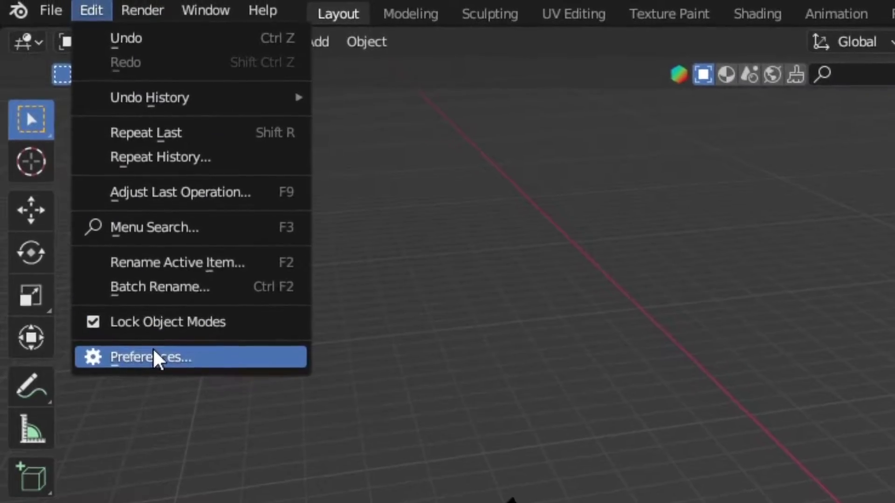
pyautogui.click(152, 342)
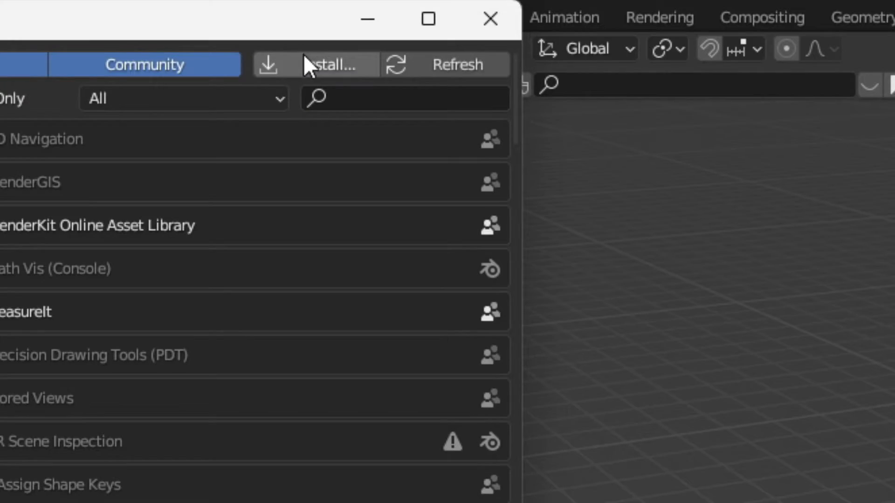
pyautogui.click(306, 62)
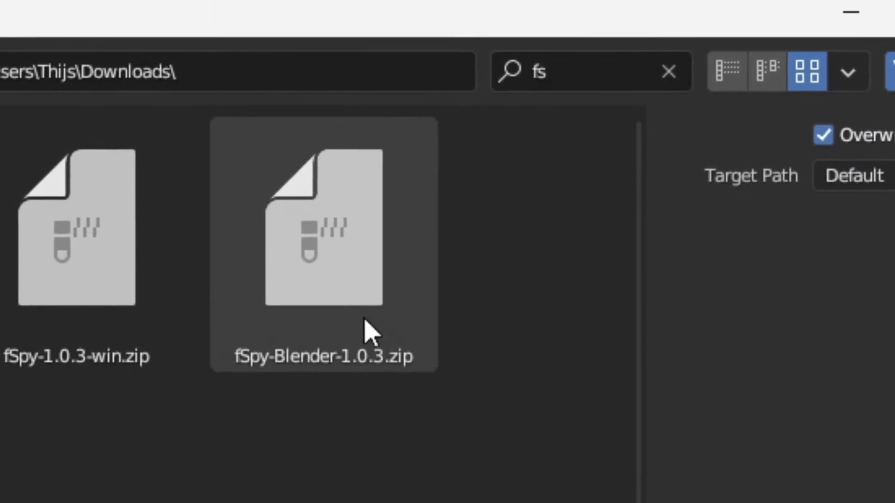
pyautogui.click(309, 240)
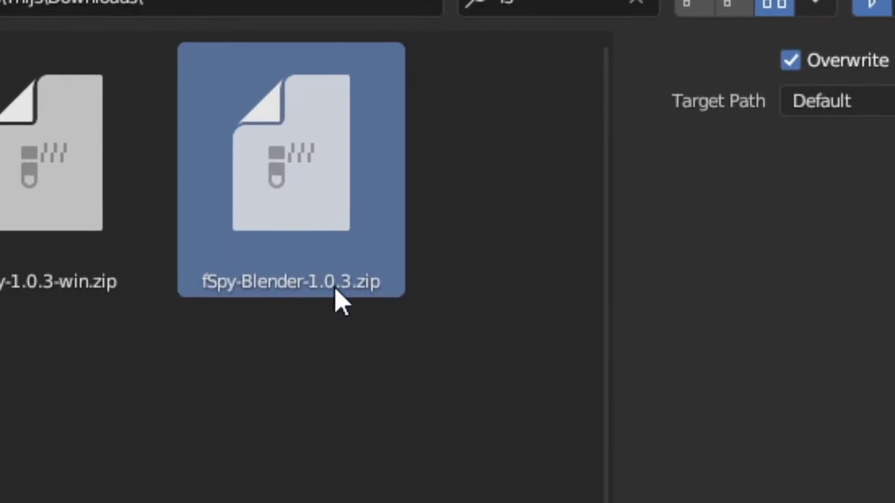
pyautogui.click(518, 499)
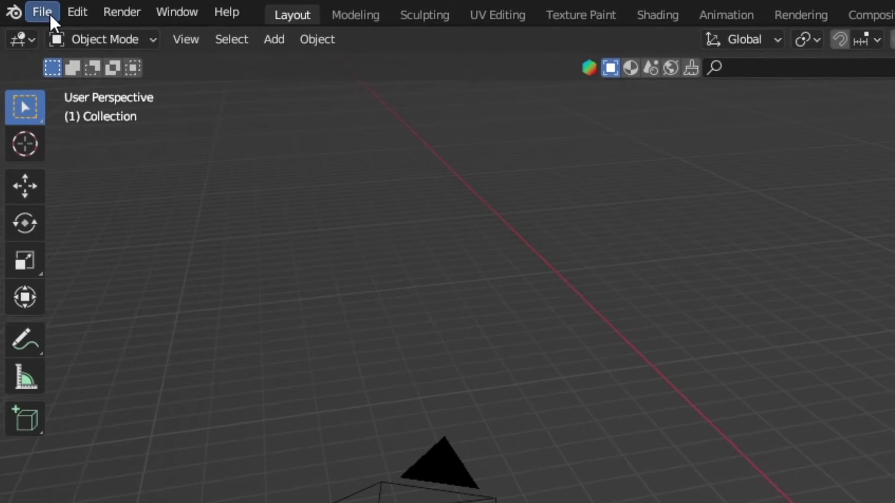
# - Import the fSpy project Fspy file.fspy into the scene with its background image
pyautogui.click(50, 13)
pyautogui.moveTo(97, 322)
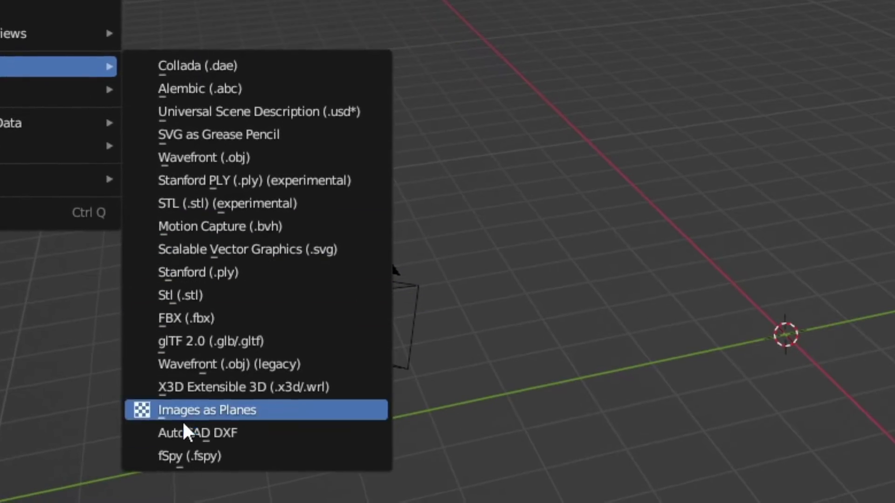
pyautogui.click(190, 454)
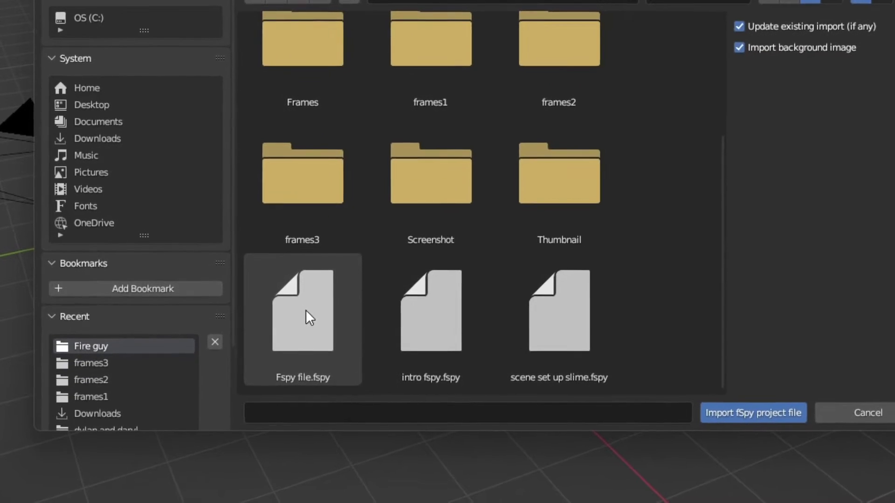
pyautogui.doubleClick(298, 324)
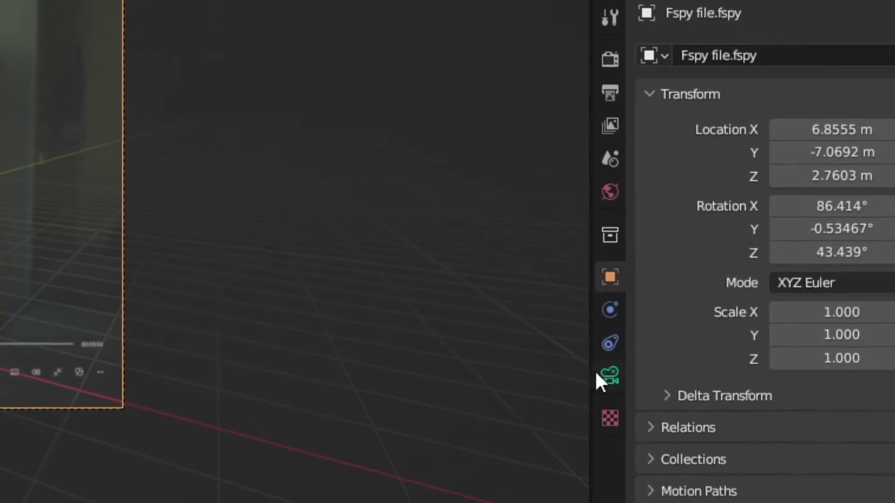
# - Change the camera's background image source to Movie Clip and use the slime falling footage
pyautogui.click(707, 410)
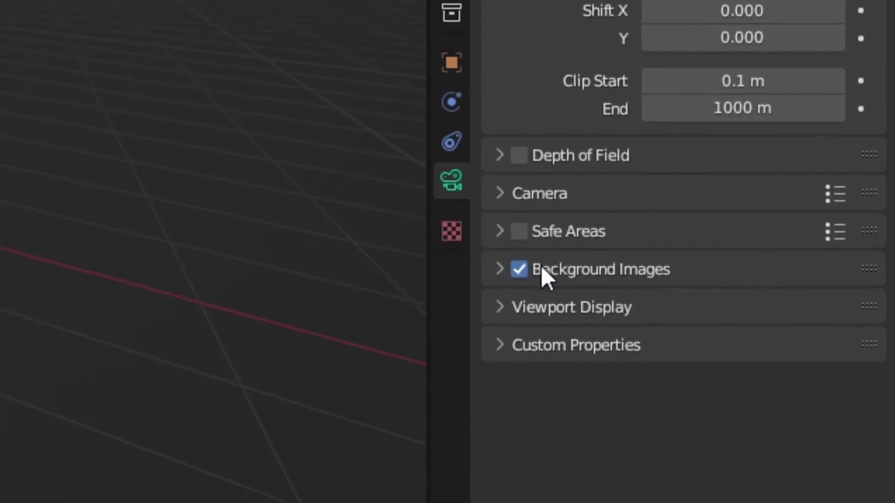
pyautogui.click(556, 228)
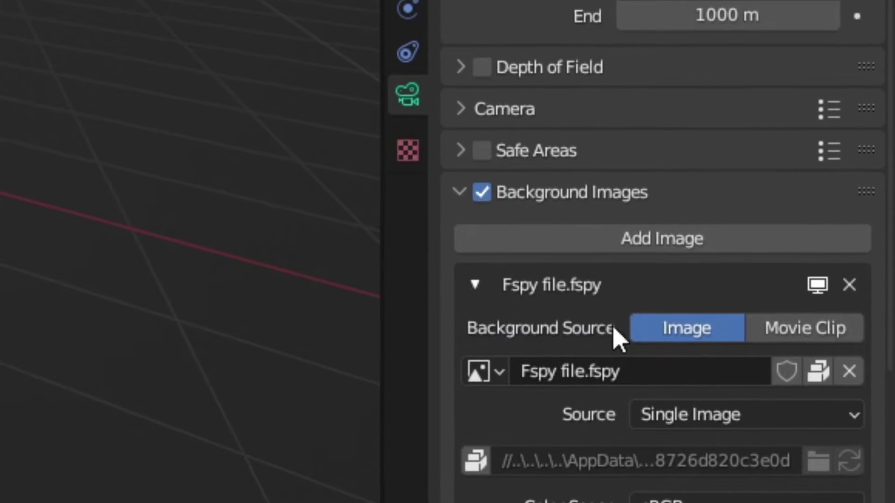
pyautogui.click(796, 326)
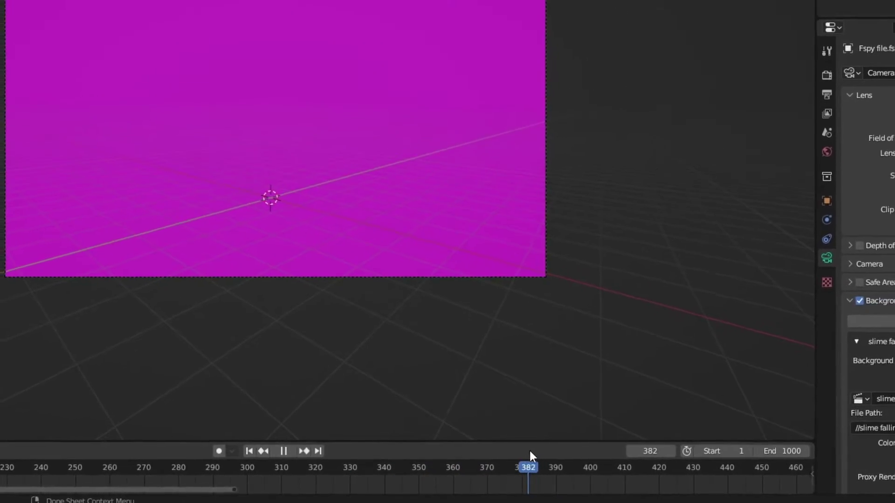
# - Move the playhead to frame 381, the last frame of the footage, and set the scene's end frame to 381
pyautogui.click(524, 472)
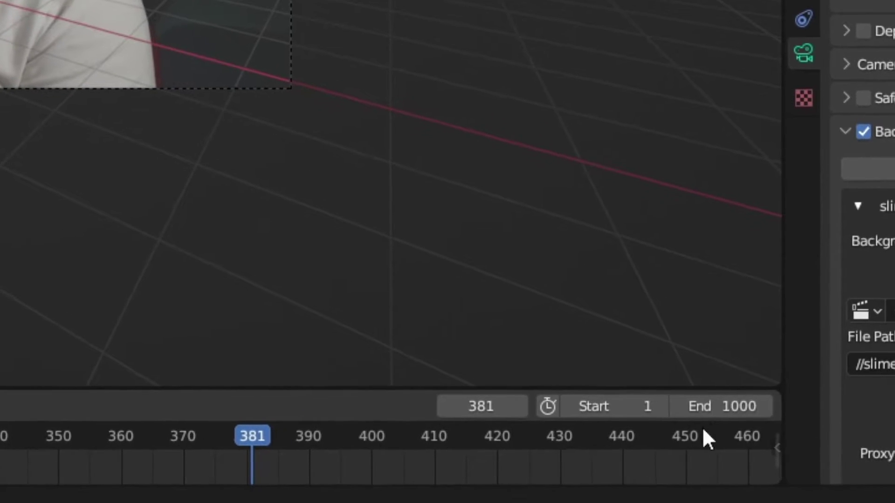
pyautogui.click(682, 400)
pyautogui.write('381')
pyautogui.press('Return')
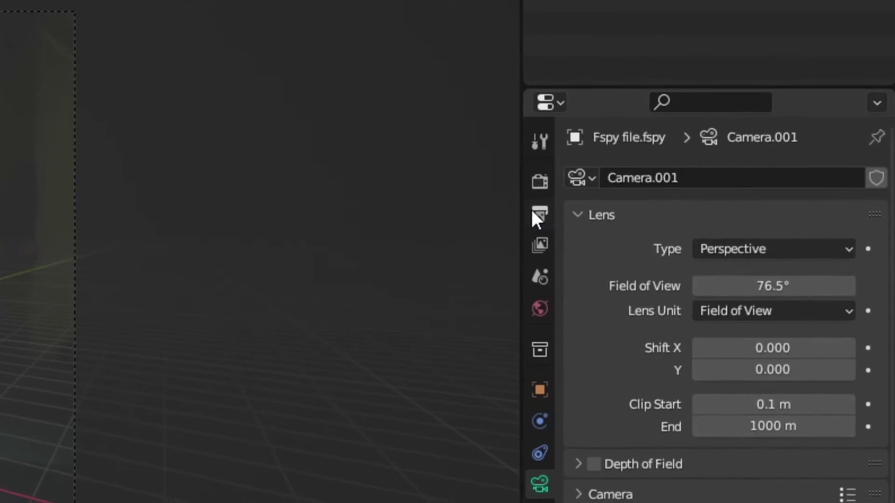
# - Set the scene's output frame rate to 60 fps
pyautogui.click(530, 208)
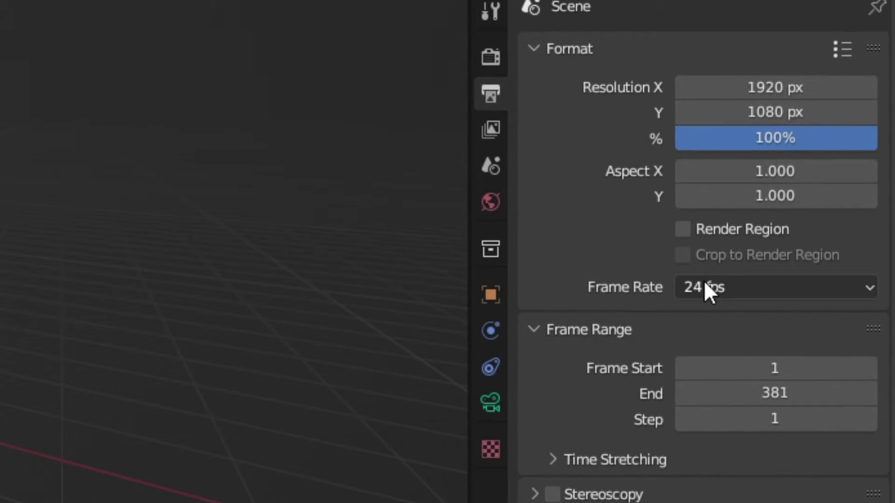
pyautogui.click(712, 322)
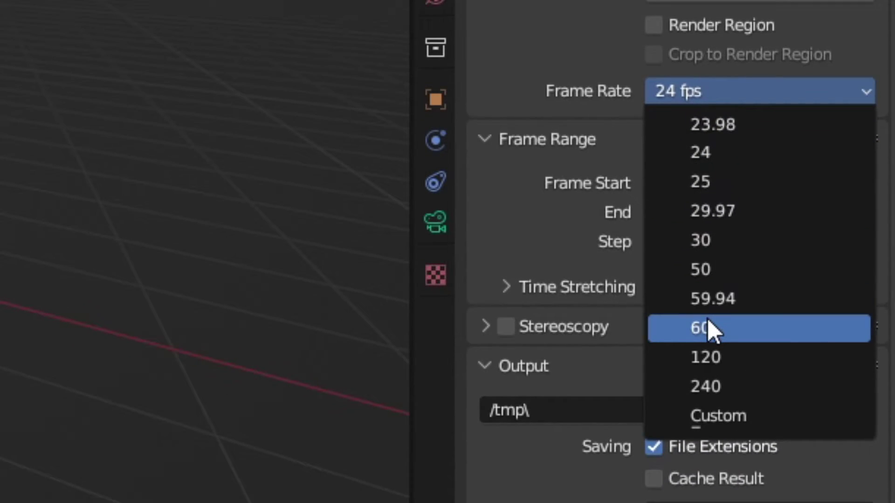
pyautogui.click(718, 399)
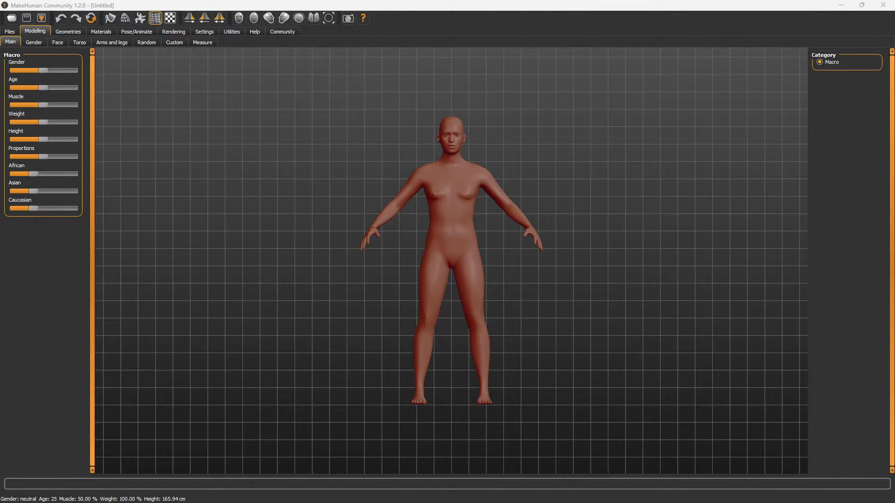
# - Switch to MakeHuman, prepare the human body model and export it in Wavefront obj format
pyautogui.moveTo(390, 237); pyautogui.dragTo(411, 261)
pyautogui.click(57, 42)
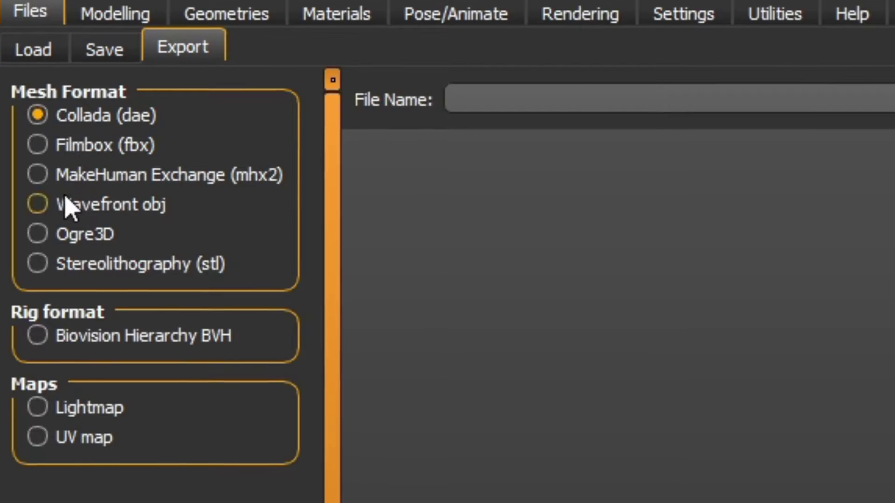
pyautogui.click(42, 209)
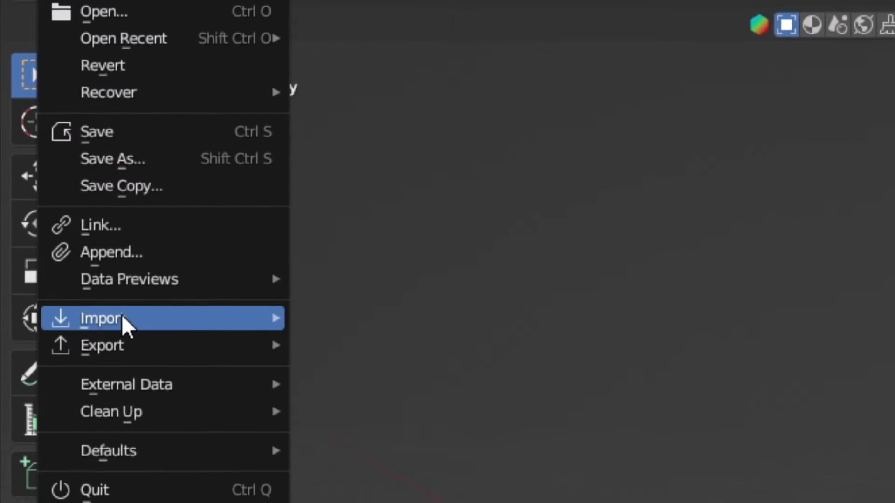
# - Return to Blender, import the human body as a Wavefront (.obj) file and scale it
pyautogui.moveTo(123, 320)
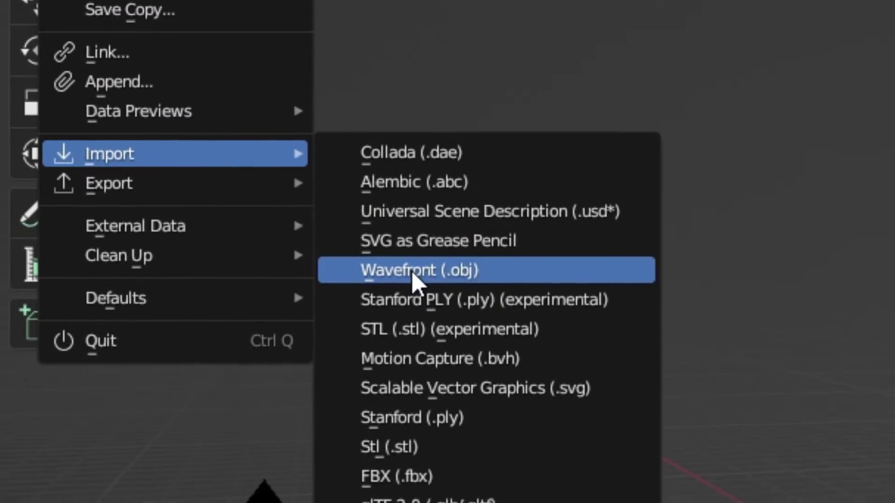
pyautogui.click(413, 324)
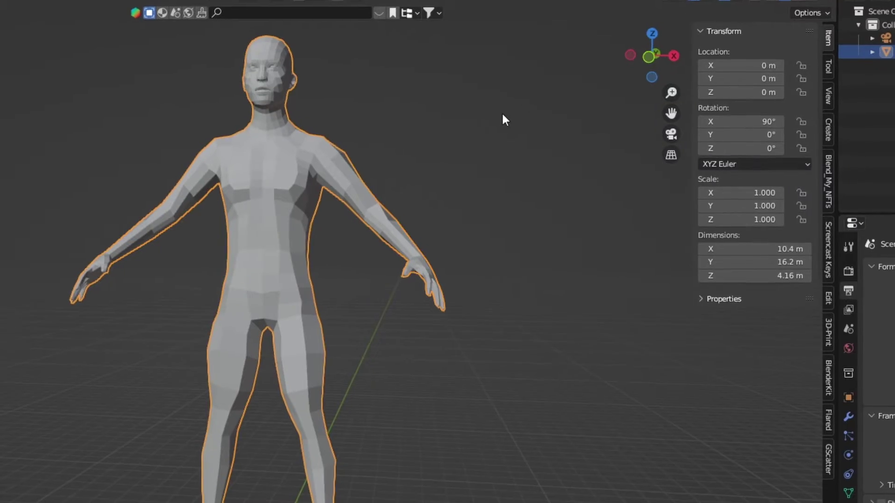
pyautogui.press('s')
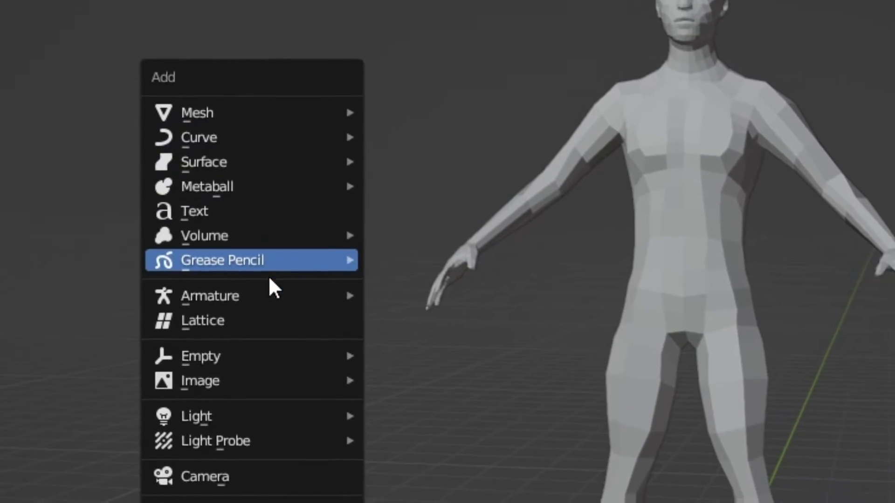
# - Add a Basic Human (Meta-Rig) armature and scale it to match the body mesh
pyautogui.moveTo(308, 300)
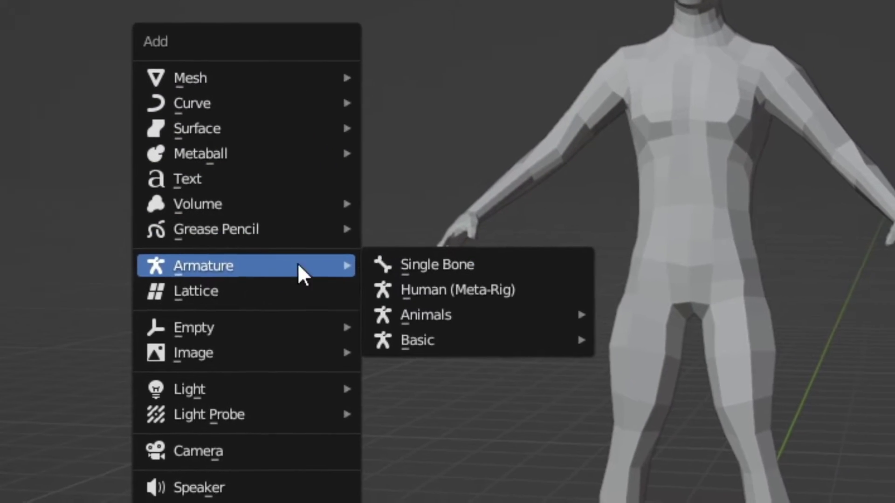
pyautogui.moveTo(469, 378)
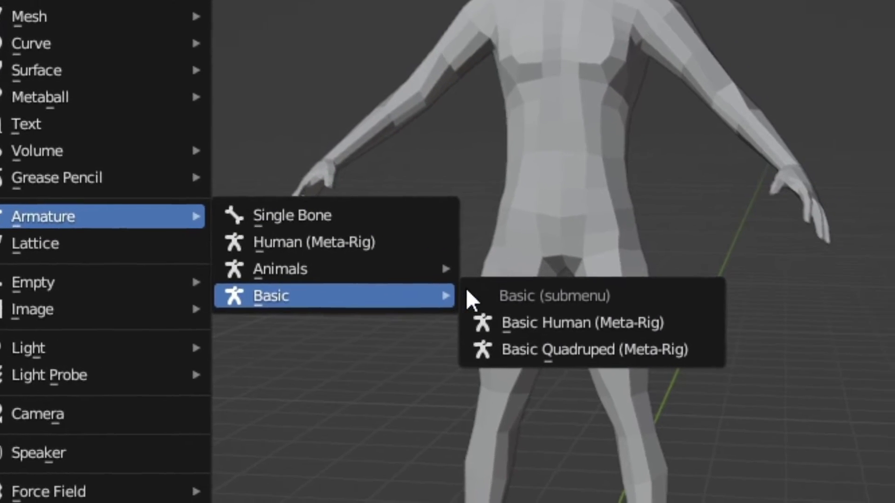
pyautogui.click(582, 322)
pyautogui.press('s')
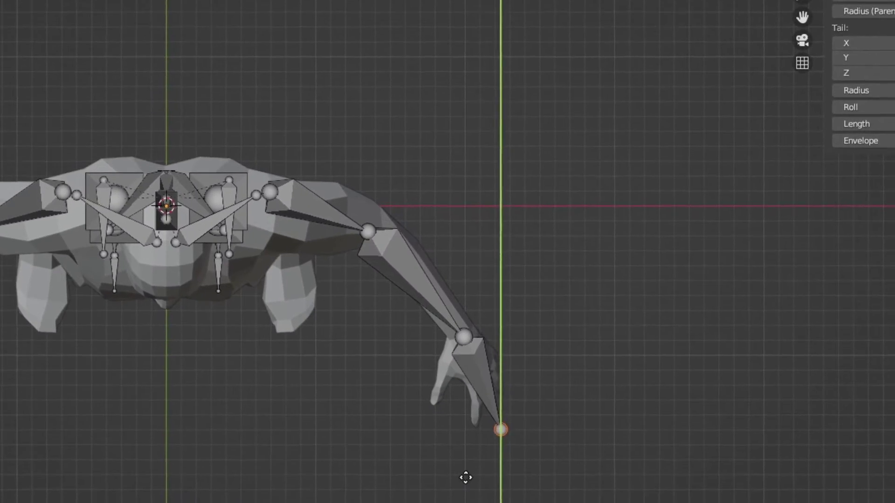
# - Finish fitting the metarig's hand bone to the mesh, and apply the scale of the body mesh and armature
pyautogui.keyDown('shift'); pyautogui.moveTo(466, 476); pyautogui.dragTo(442, 444, button='middle'); pyautogui.keyUp('shift')
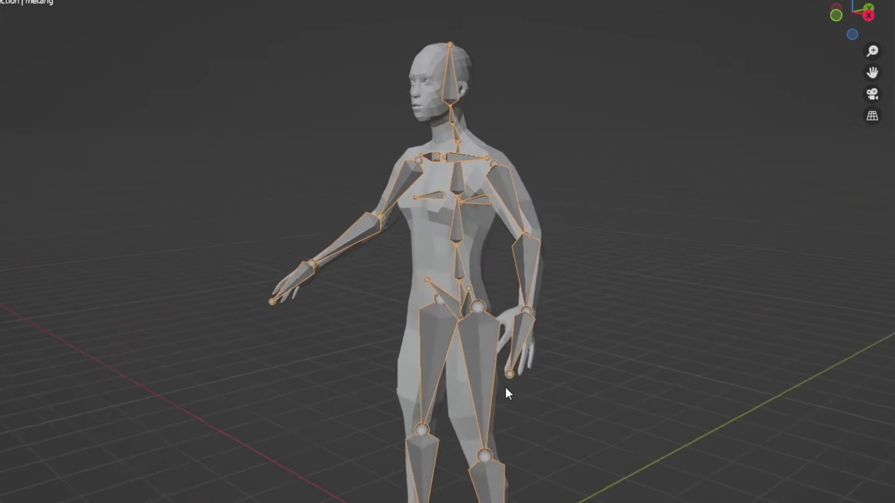
pyautogui.hotkey('ctrl', 'a')
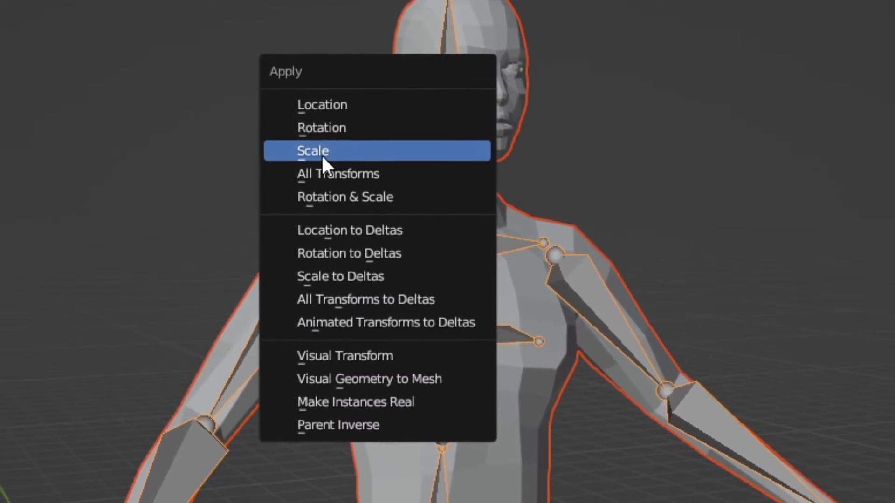
pyautogui.click(347, 155)
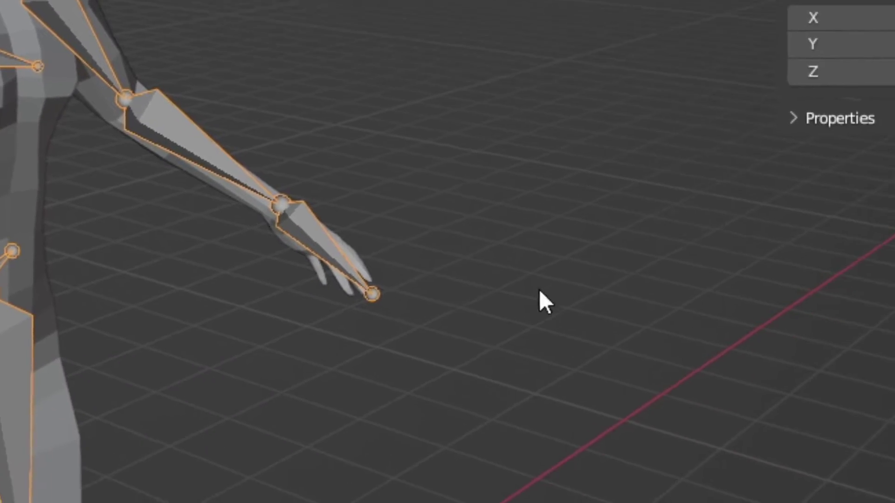
# - Generate the Rigify control rig from the metarig armature
pyautogui.click(831, 346)
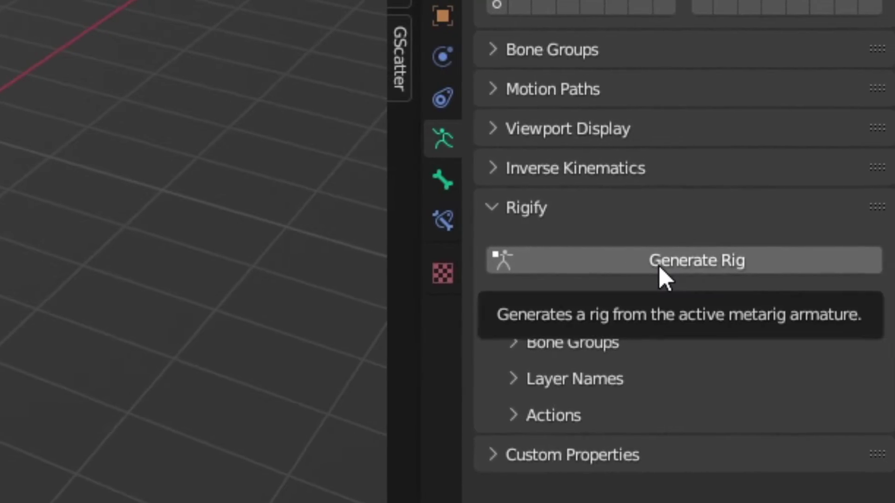
pyautogui.click(710, 272)
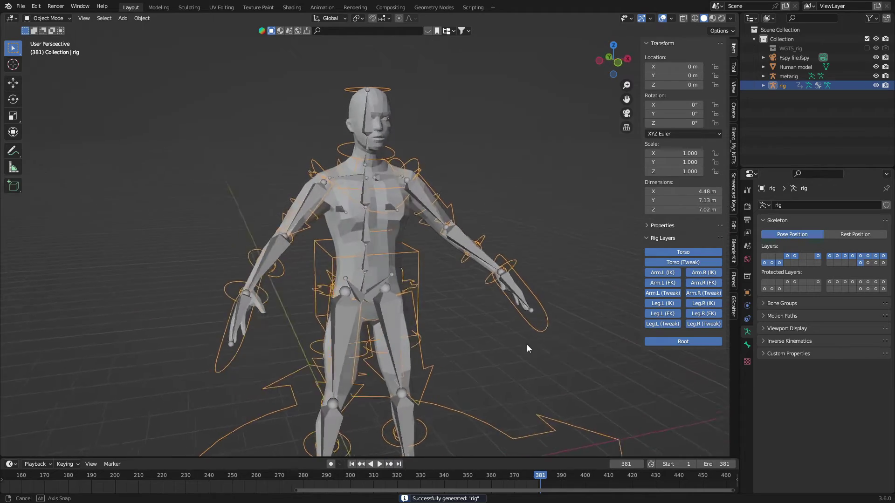
pyautogui.click(542, 301)
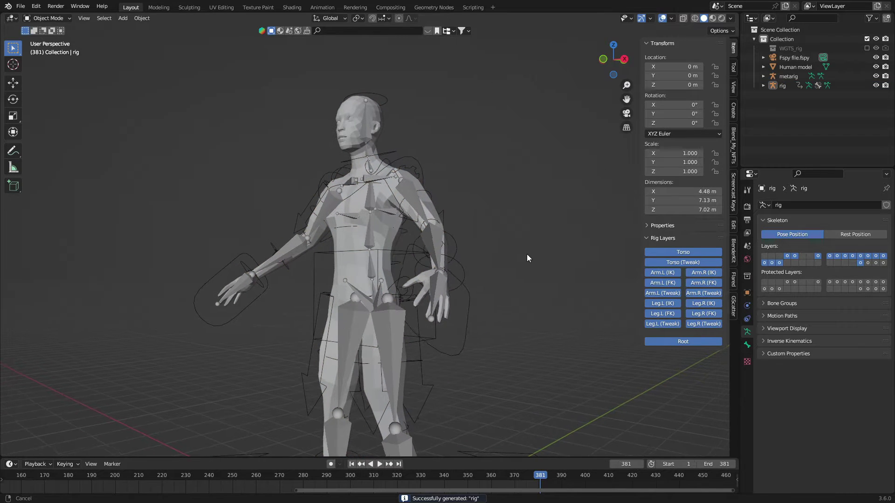
# - Parent the human body mesh to the generated rig using Armature Deform With Automatic Weights
pyautogui.click(419, 74)
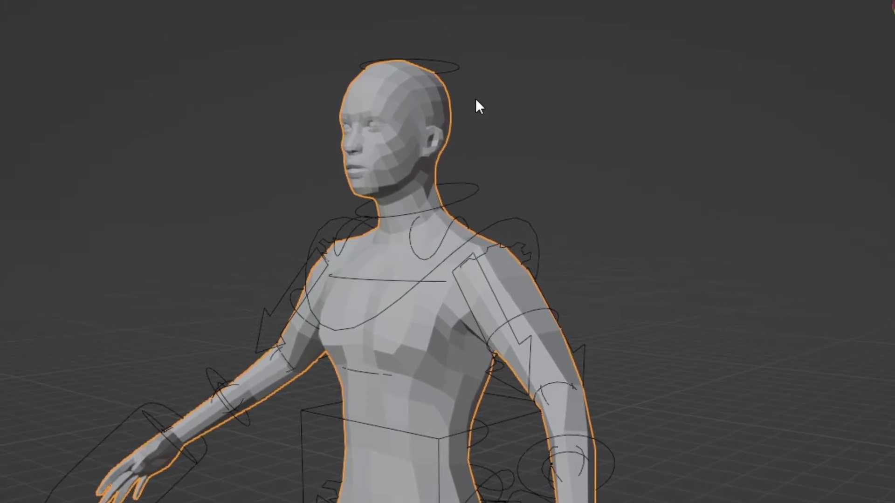
pyautogui.keyDown('shift'); pyautogui.click(455, 70); pyautogui.keyUp('shift')
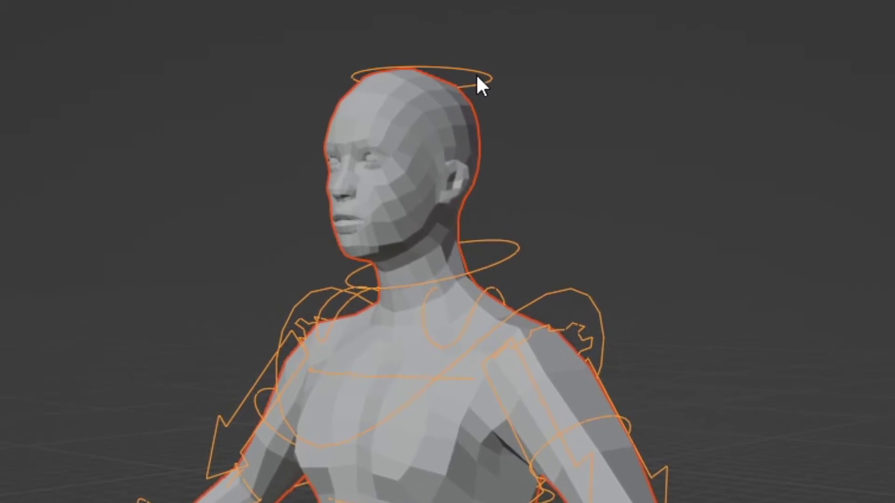
pyautogui.hotkey('ctrl', 'p')
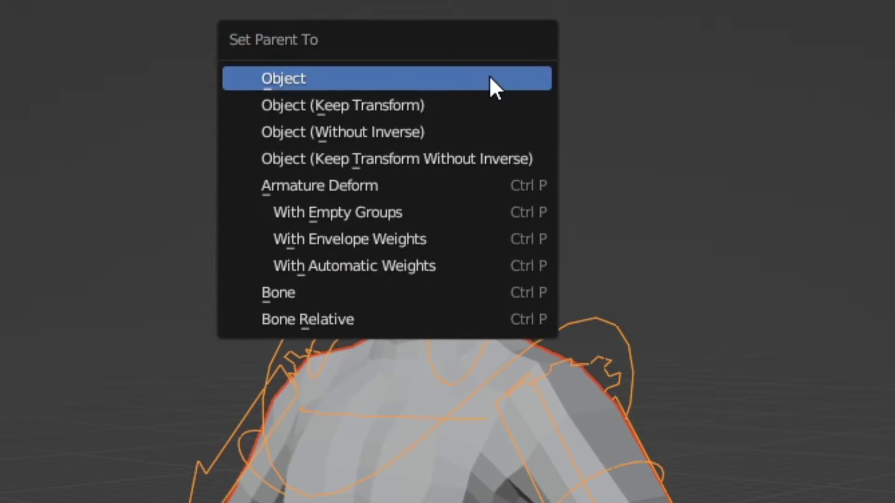
pyautogui.click(465, 265)
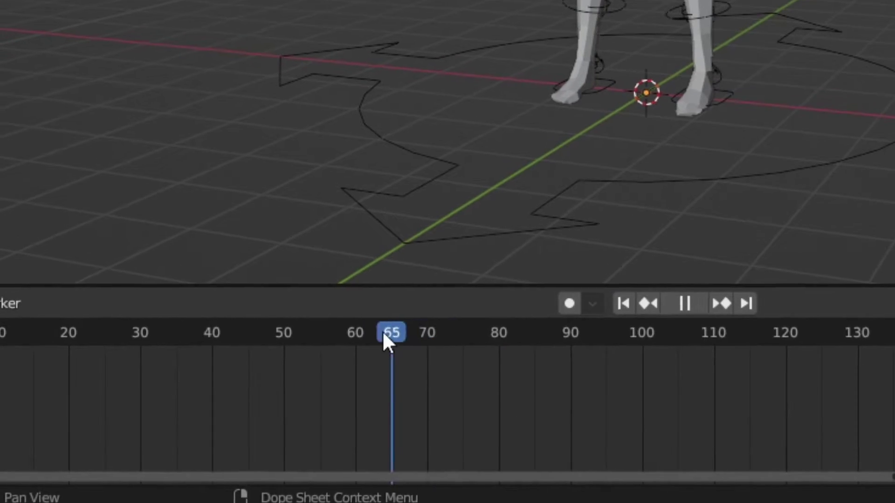
# - Insert a Location, Rotation & Scale keyframe for all rig bones at frame 1
pyautogui.moveTo(383, 332); pyautogui.dragTo(125, 331)
pyautogui.moveTo(199, 330)
pyautogui.mouseDown()
pyautogui.moveTo(156, 326)
pyautogui.moveTo(212, 318)
pyautogui.mouseUp()
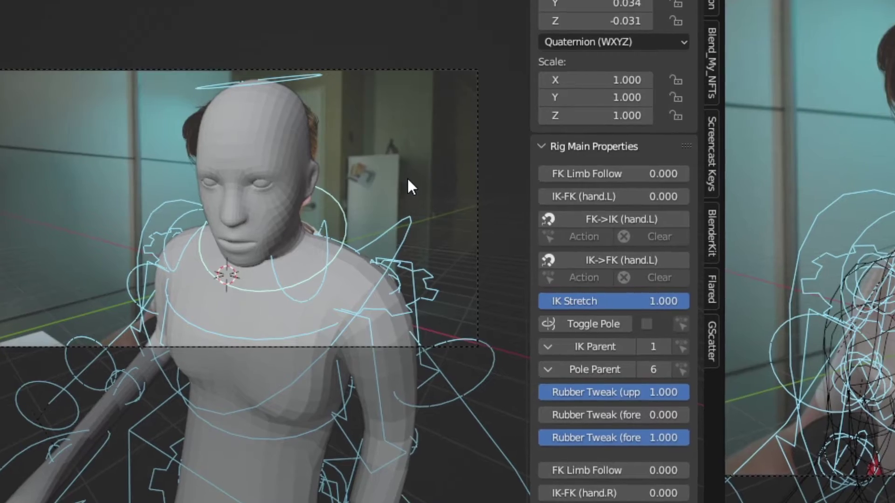
pyautogui.press('i')
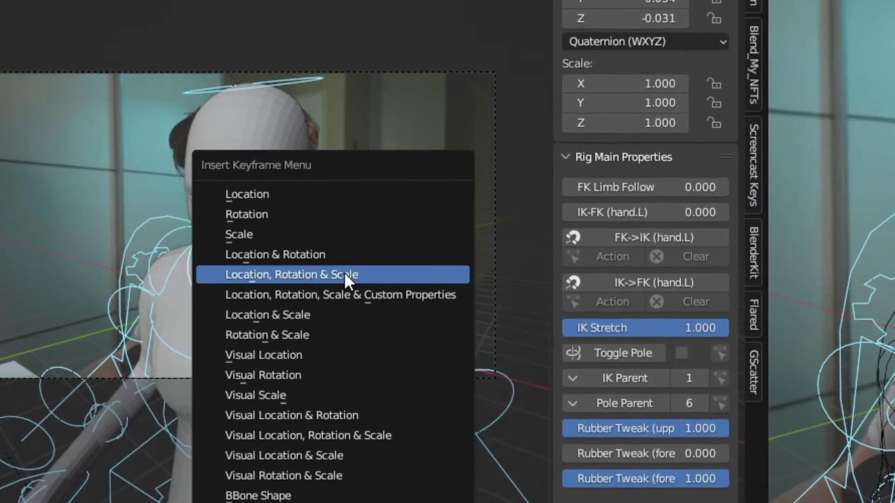
pyautogui.click(345, 275)
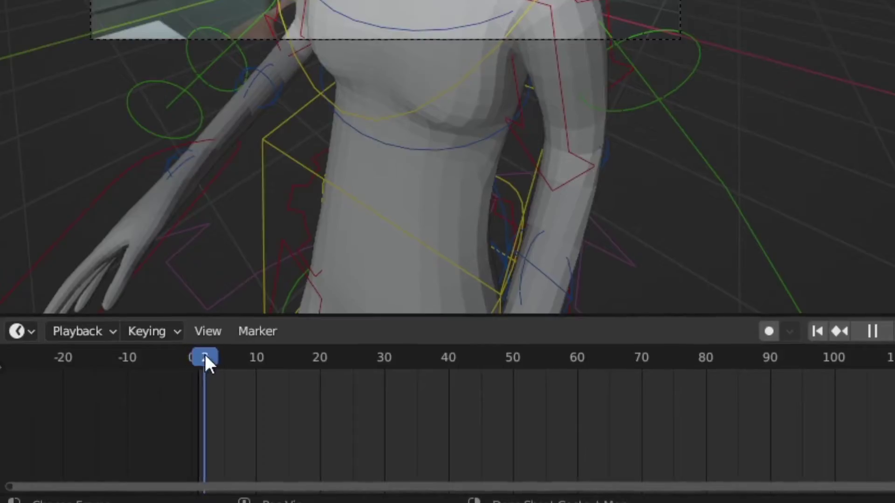
# - Advance to about frame 24 and insert another keyframe for all rig bones
pyautogui.moveTo(205, 354); pyautogui.dragTo(384, 322)
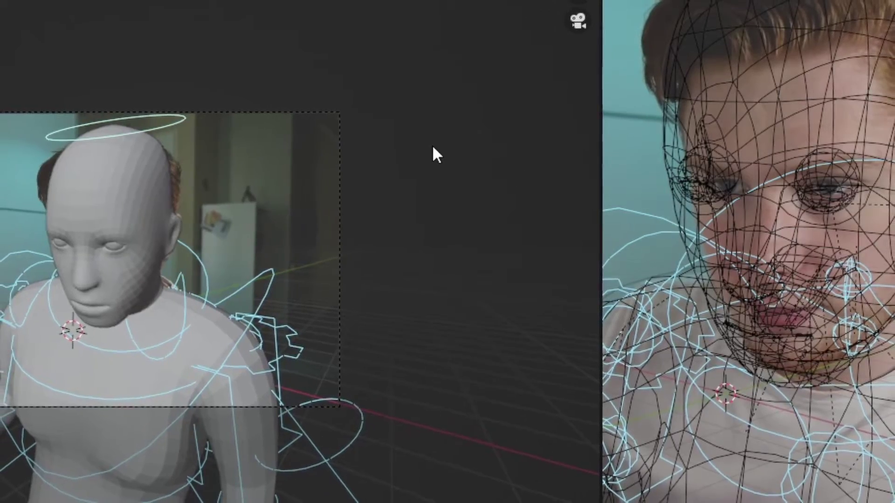
pyautogui.press('i')
pyautogui.click(418, 159)
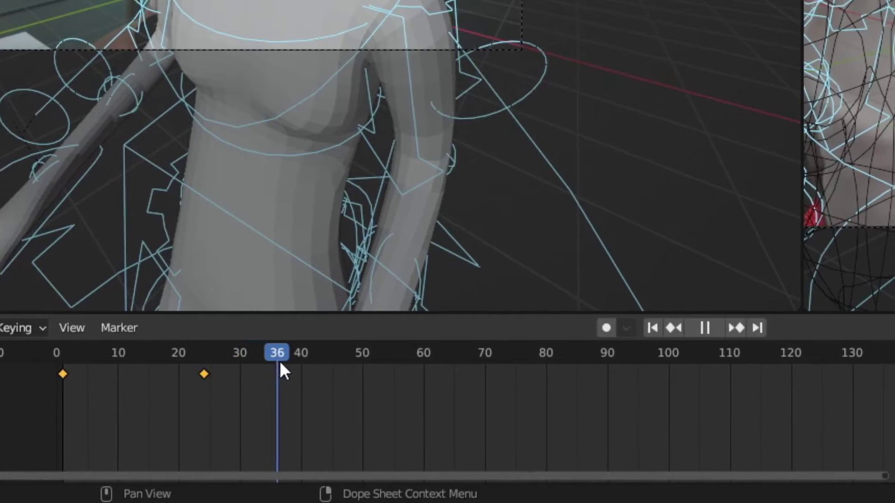
# - At frame 60, rotate the rig's head bone to follow the actor's head in the footage and keyframe it
pyautogui.moveTo(279, 363); pyautogui.dragTo(292, 363)
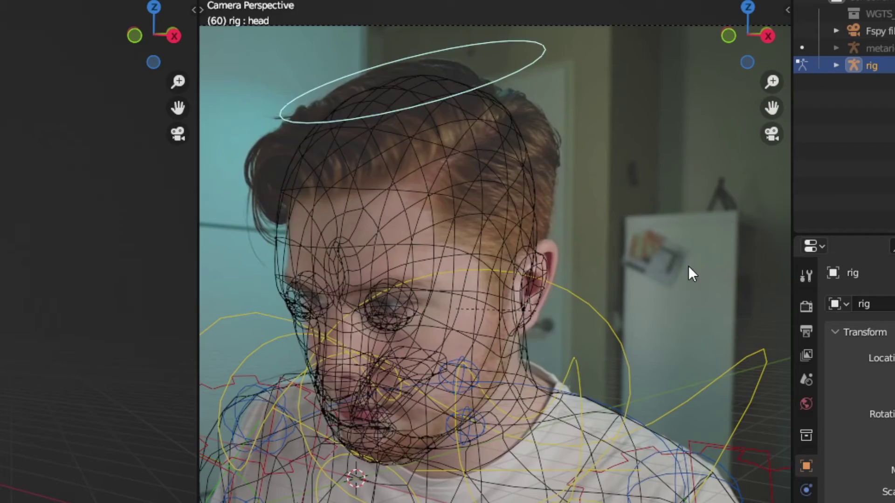
pyautogui.press('r')
pyautogui.click(597, 211)
pyautogui.press('i')
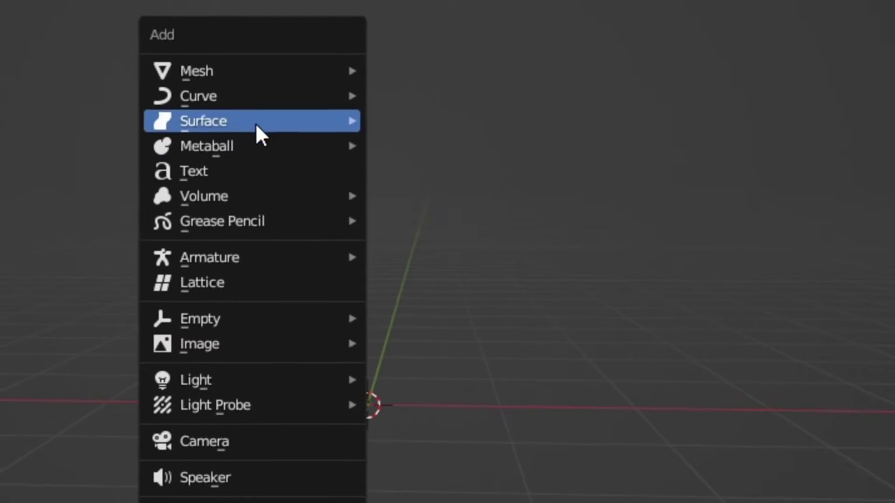
# - Add a UV sphere and move it above the body's head, aligning it in the front and top views
pyautogui.moveTo(267, 114)
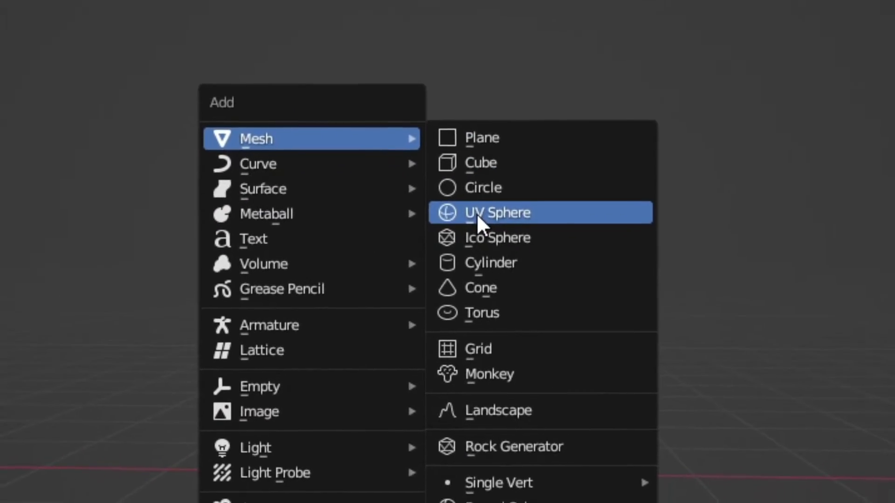
pyautogui.click(477, 213)
pyautogui.press('g')
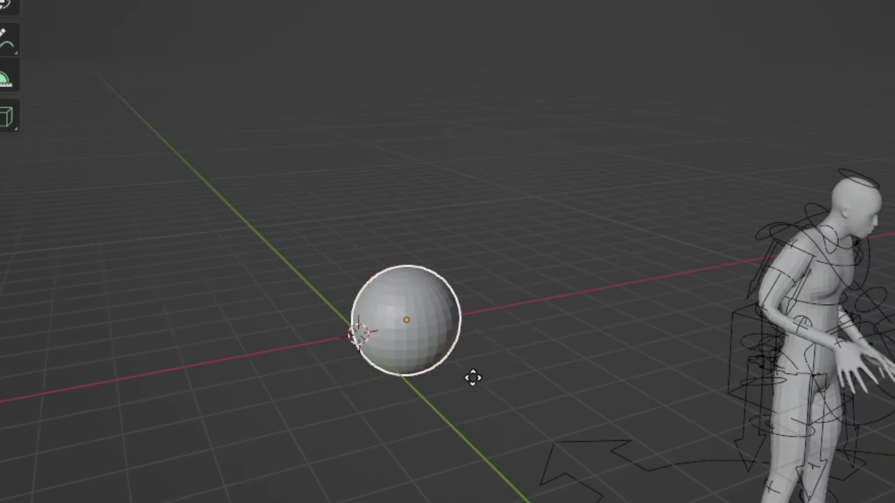
pyautogui.press('KP_1')
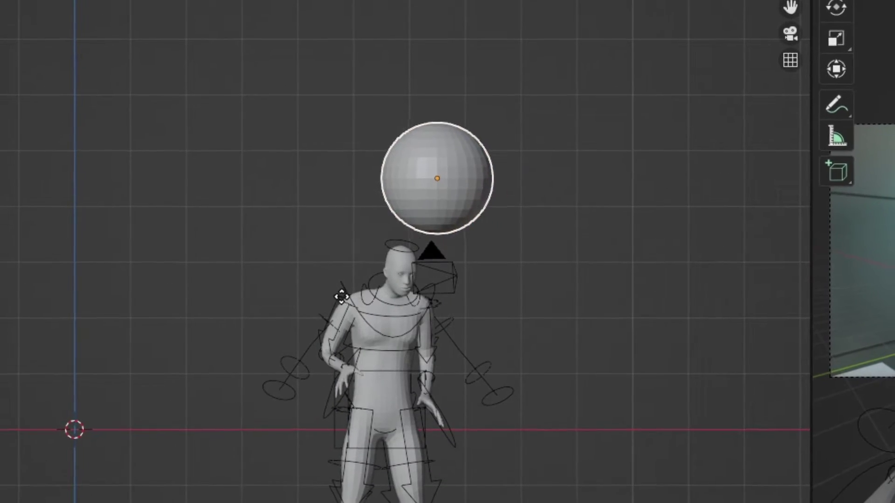
pyautogui.press('KP_7')
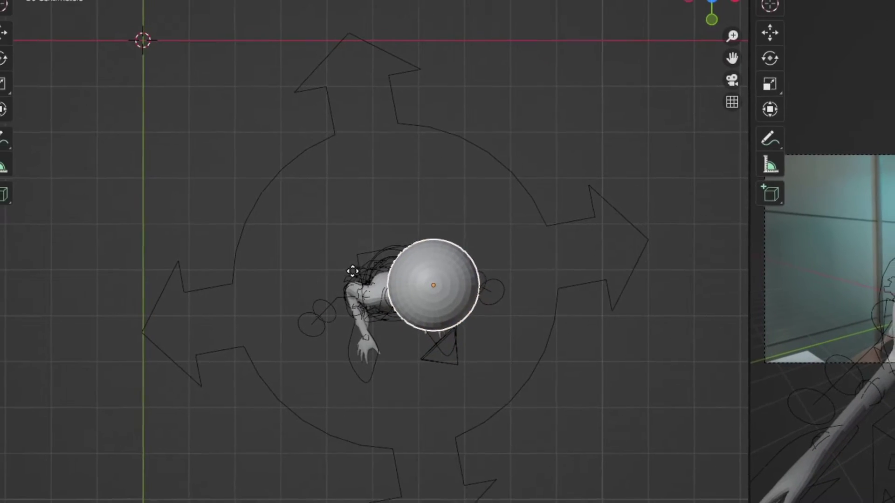
pyautogui.moveTo(527, 440); pyautogui.dragTo(319, 390, button='middle')
pyautogui.scroll(3, 420, 296)
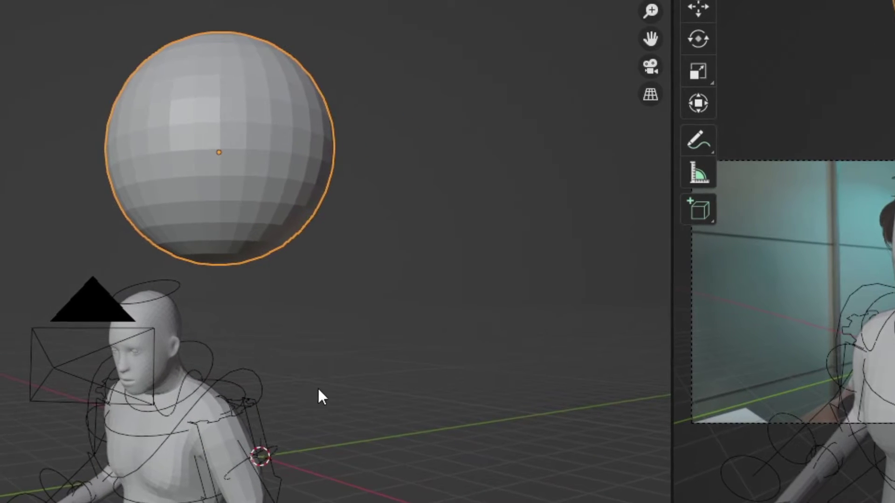
# - Scale the sphere down to less than the head's size and apply its scale
pyautogui.press('s')
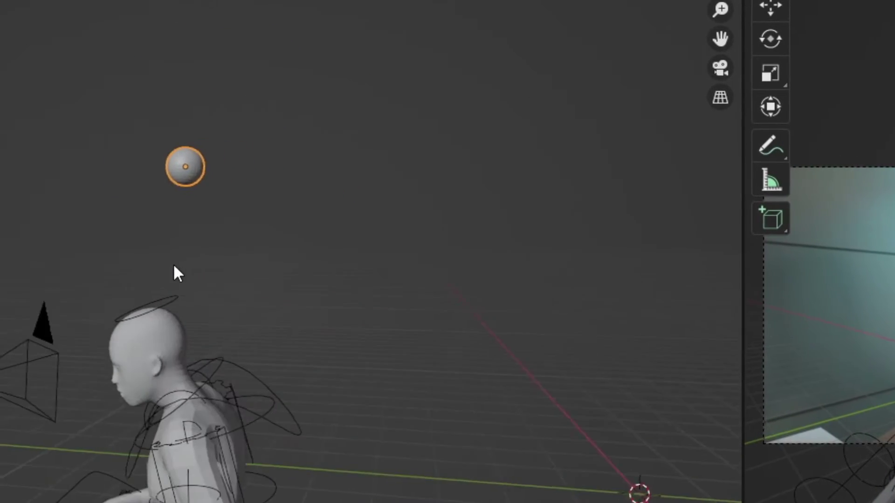
pyautogui.press('s')
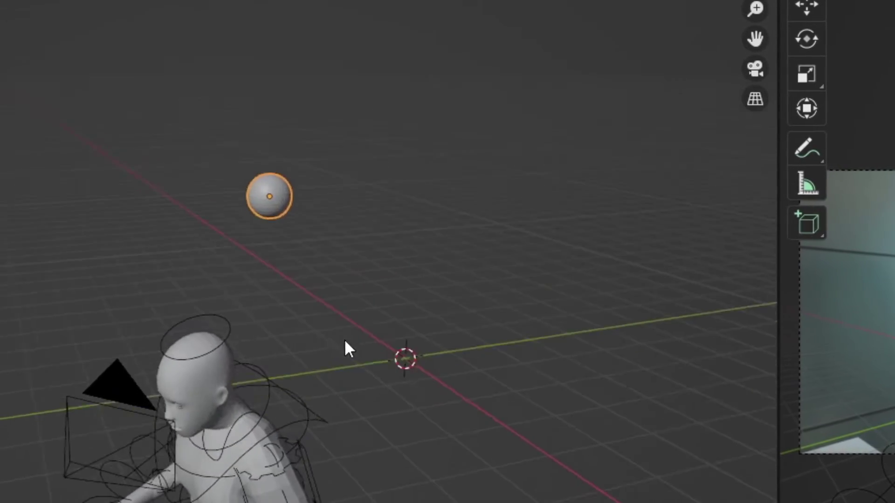
pyautogui.press('KP_7')
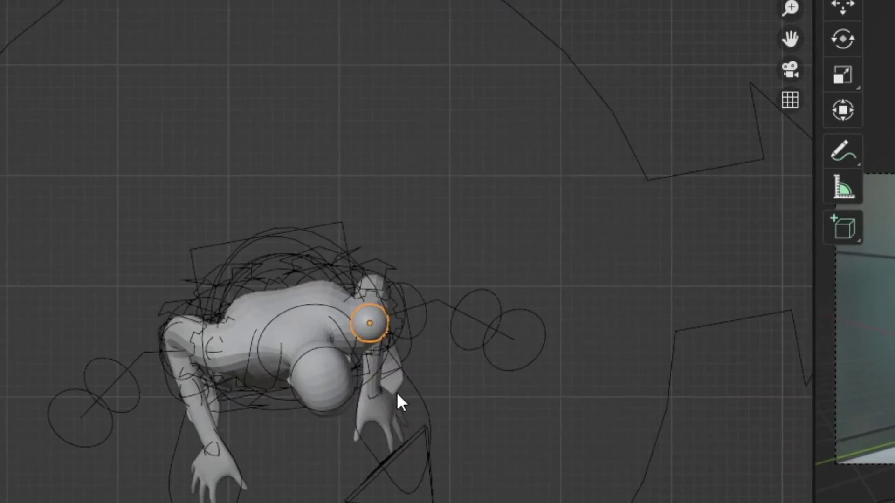
pyautogui.moveTo(261, 434); pyautogui.dragTo(253, 355, button='middle')
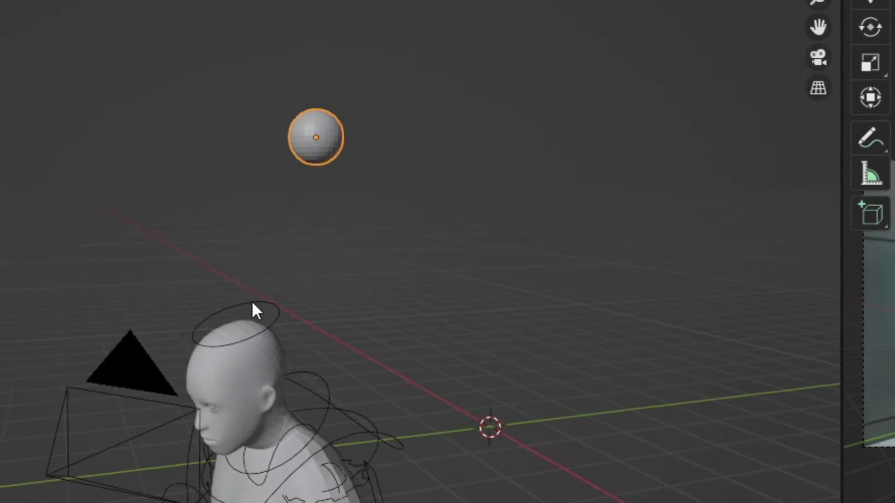
pyautogui.hotkey('ctrl', 'a')
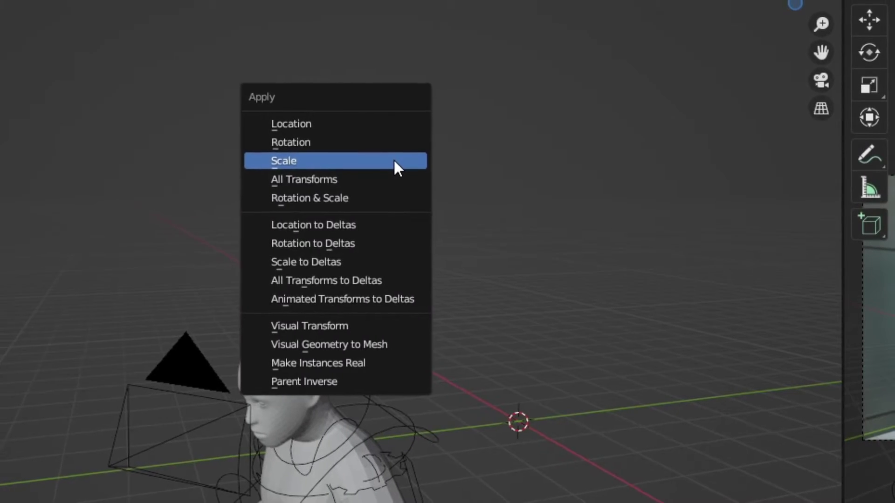
pyautogui.click(404, 165)
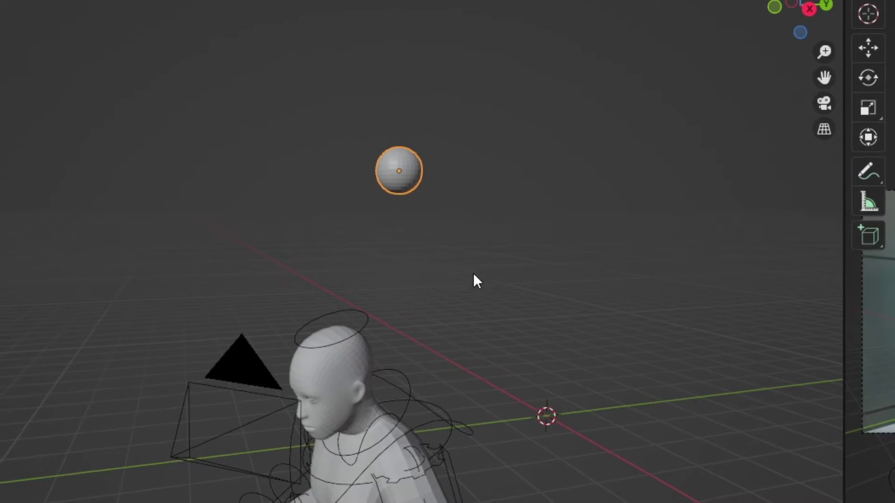
# - Apply the Quick Liquid effect to the sphere above the head
pyautogui.click(499, 280)
pyautogui.scroll(3, 500, 326)
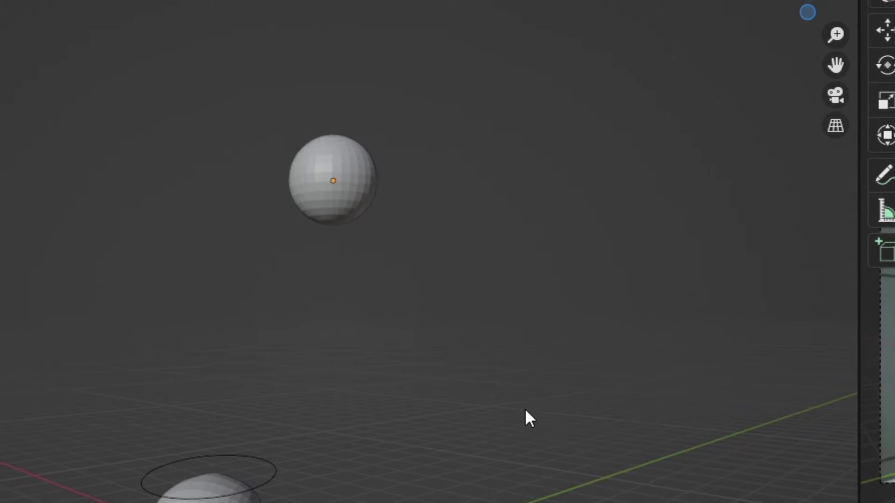
pyautogui.click(415, 290)
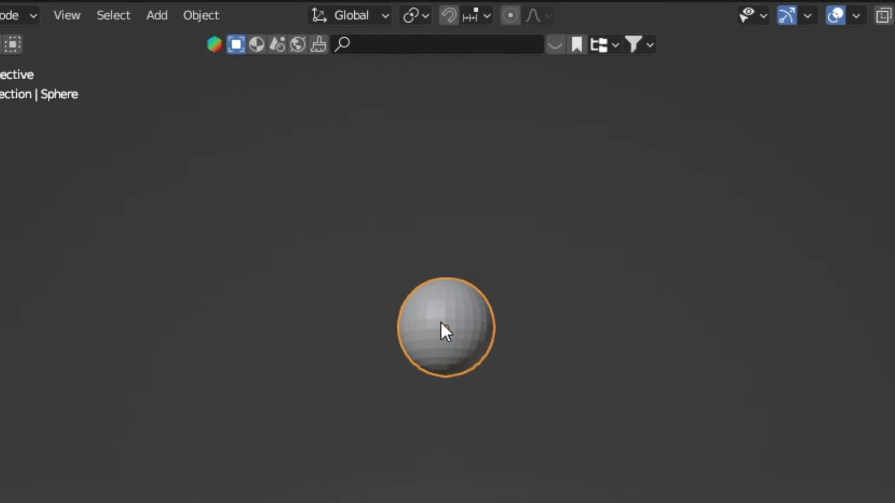
pyautogui.click(231, 31)
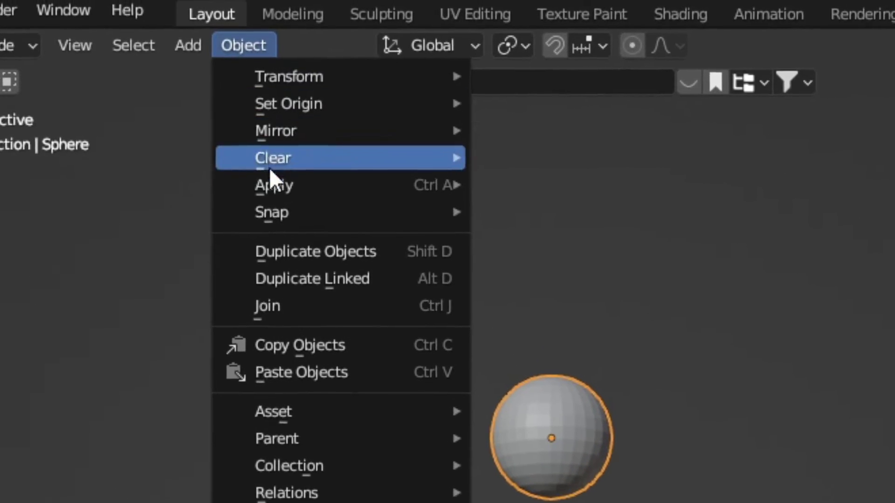
pyautogui.moveTo(309, 502)
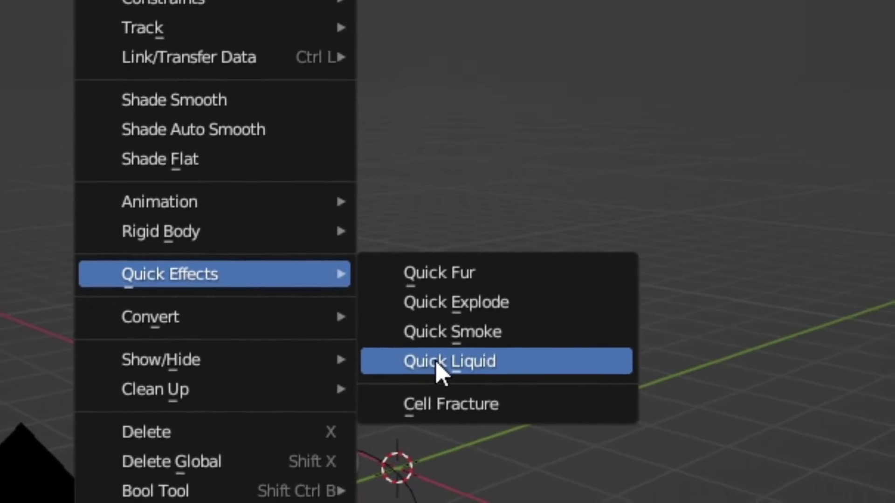
pyautogui.click(505, 409)
# - Lower the bottom face of the liquid domain along the Z axis so the box reaches further down the body
pyautogui.moveTo(324, 286); pyautogui.dragTo(391, 304, button='middle')
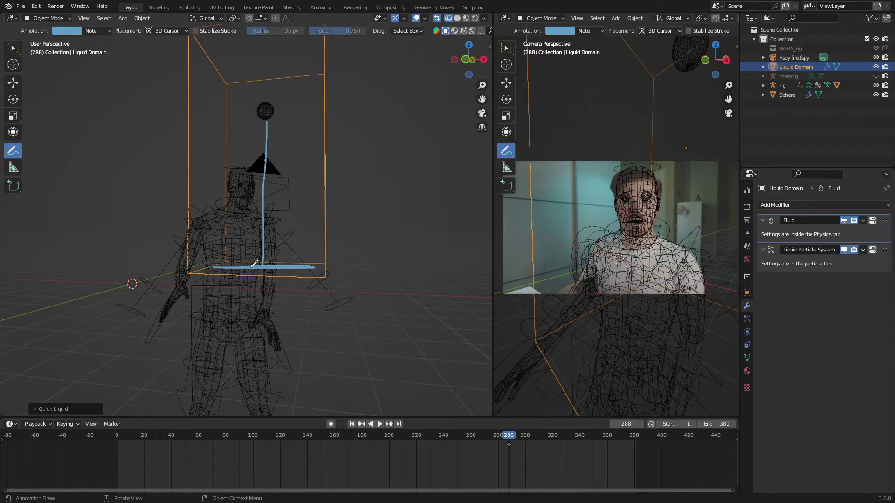
pyautogui.moveTo(200, 194); pyautogui.dragTo(564, 364)
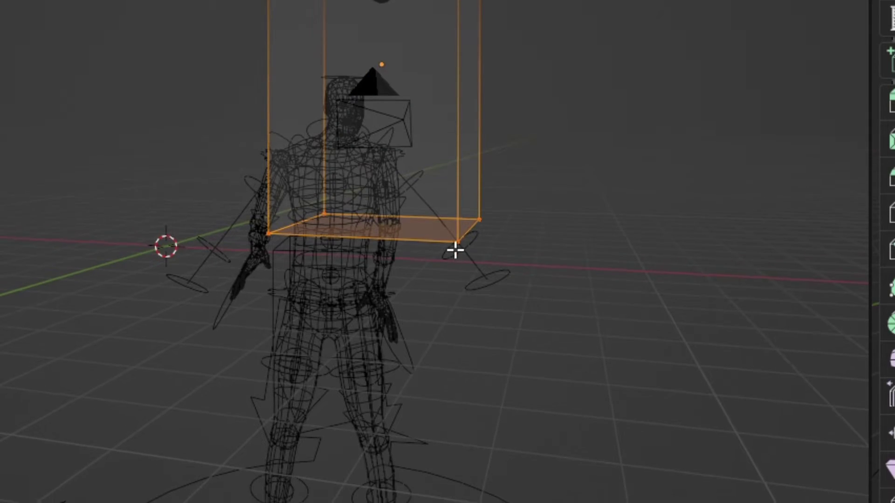
pyautogui.press('g')
pyautogui.press('z')
pyautogui.click(457, 333)
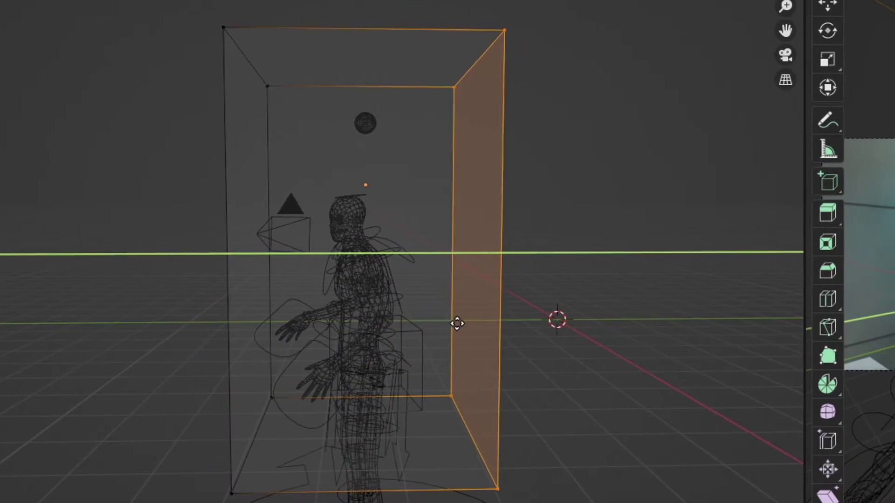
# - Finish editing the liquid domain, play the simulation, and set the sphere's fluid Flow Behavior to Inflow
pyautogui.press('Tab')
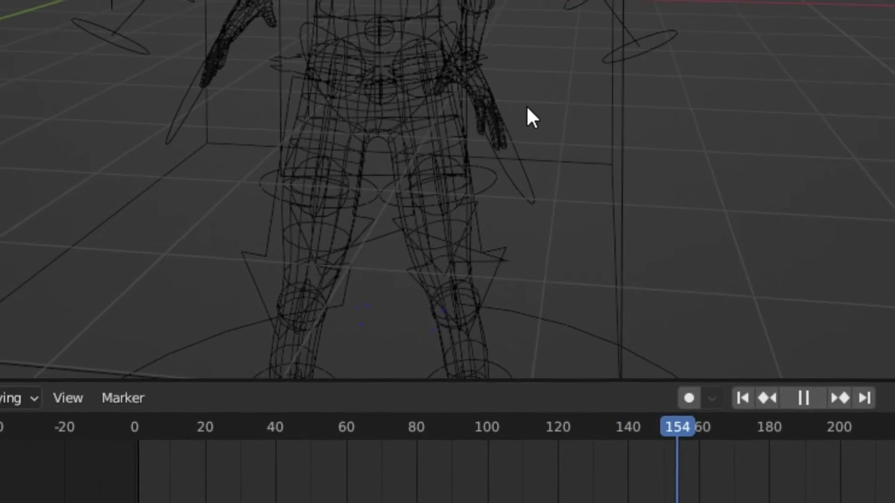
pyautogui.press('space')
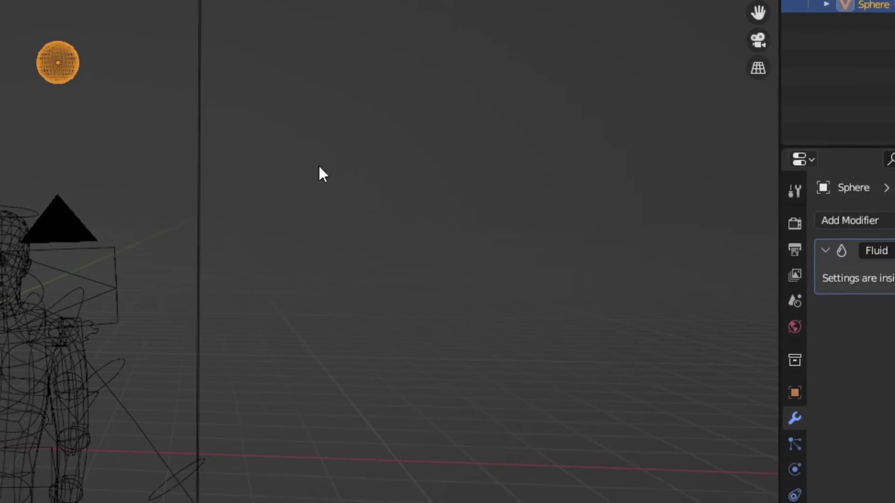
pyautogui.click(718, 445)
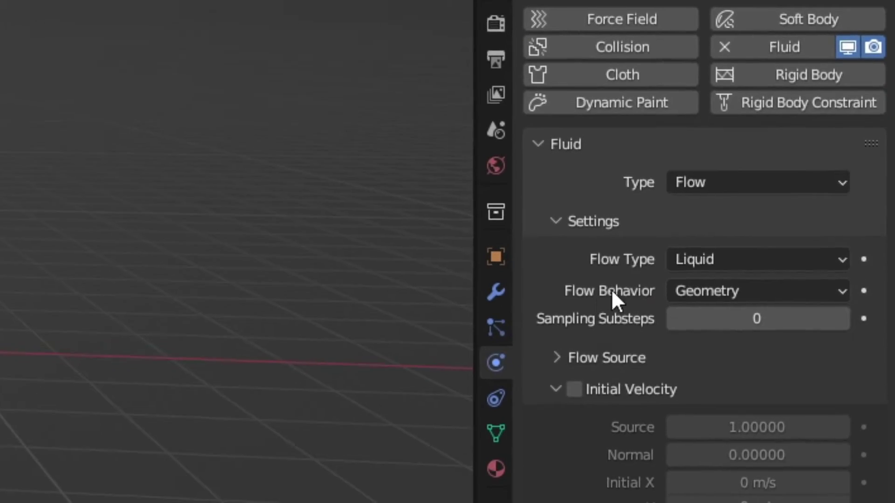
pyautogui.click(716, 292)
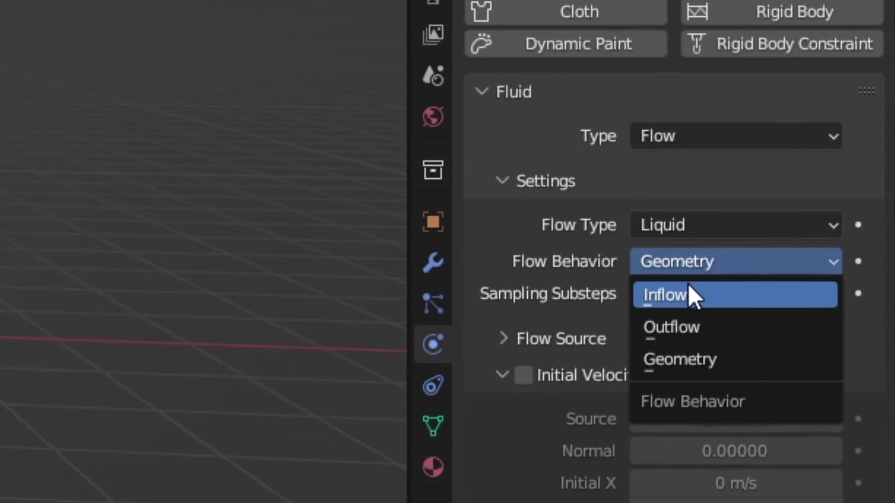
pyautogui.click(684, 299)
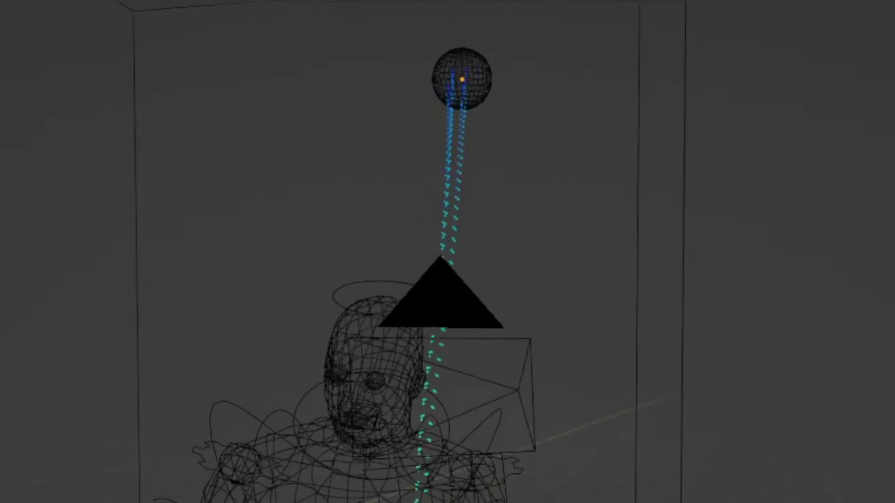
# - Add Fluid physics to the human model and set its type to Effector
pyautogui.moveTo(448, 252); pyautogui.dragTo(401, 270, button='middle')
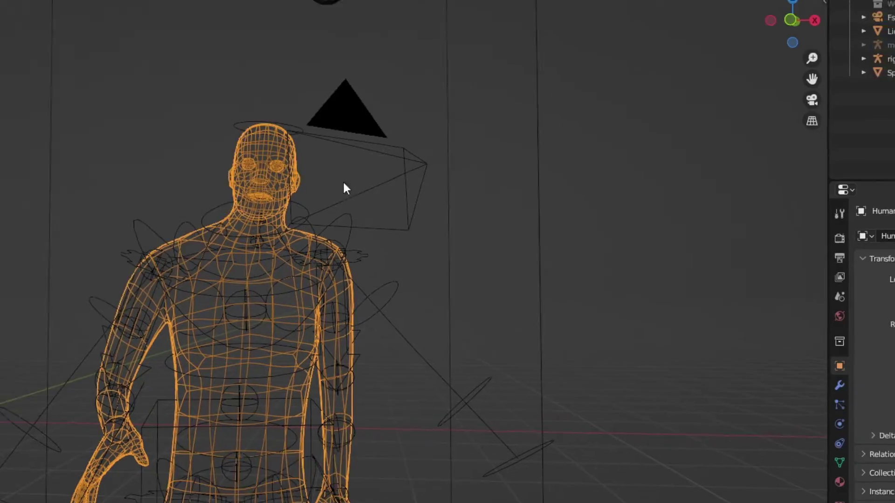
pyautogui.click(839, 424)
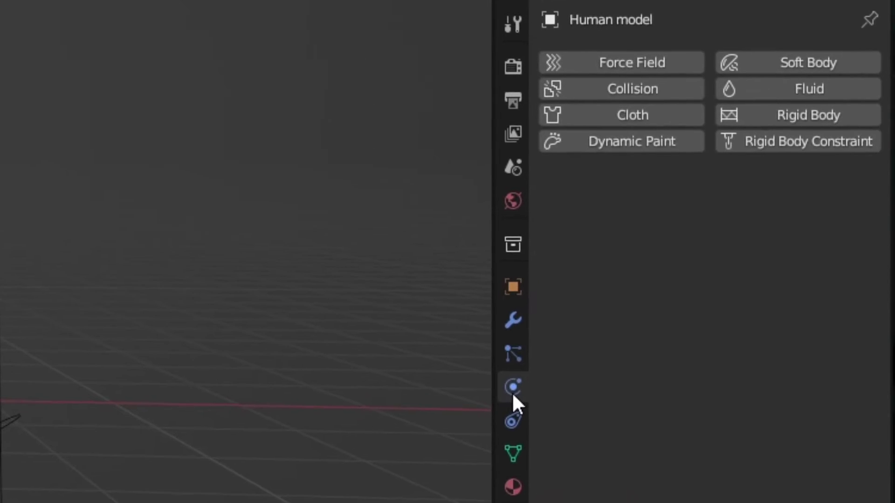
pyautogui.click(746, 114)
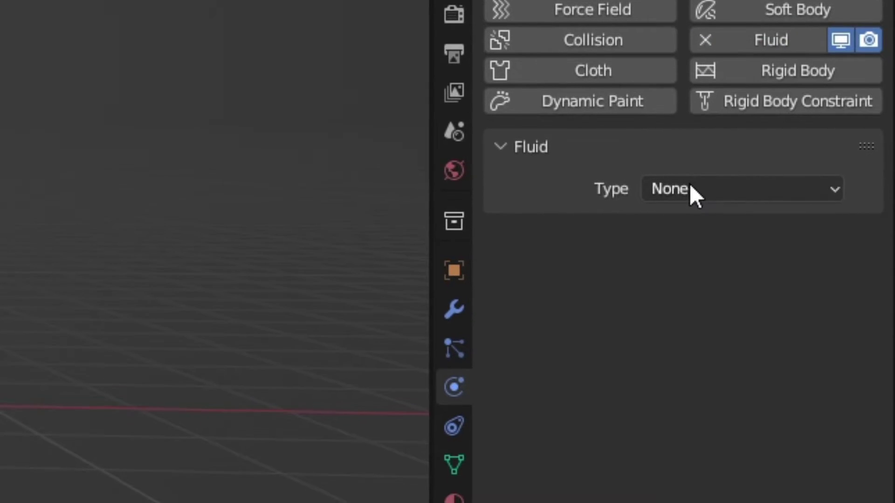
pyautogui.click(689, 184)
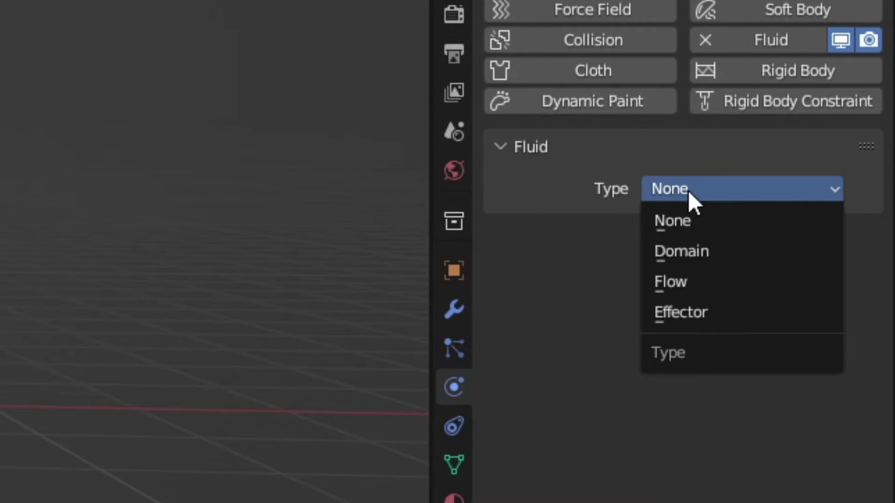
pyautogui.click(681, 311)
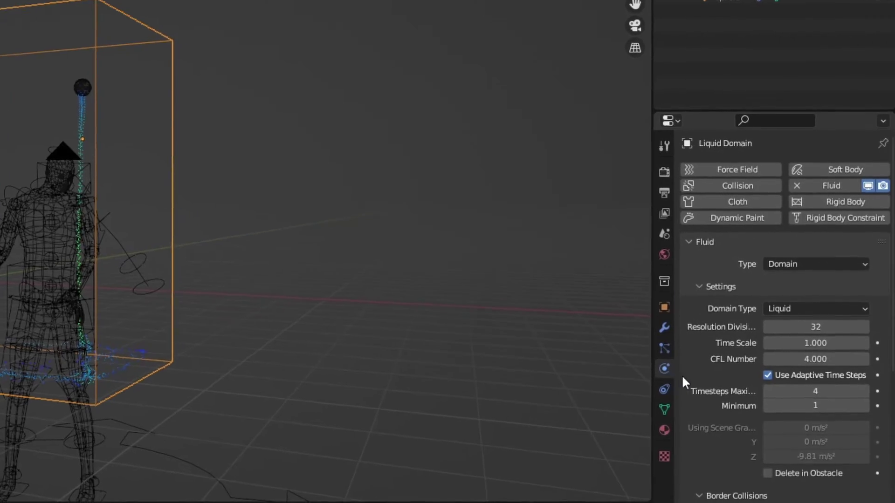
# - Enable Mesh for the liquid domain and set its Resolution Divisions to 64
pyautogui.scroll(-5, 683, 379)
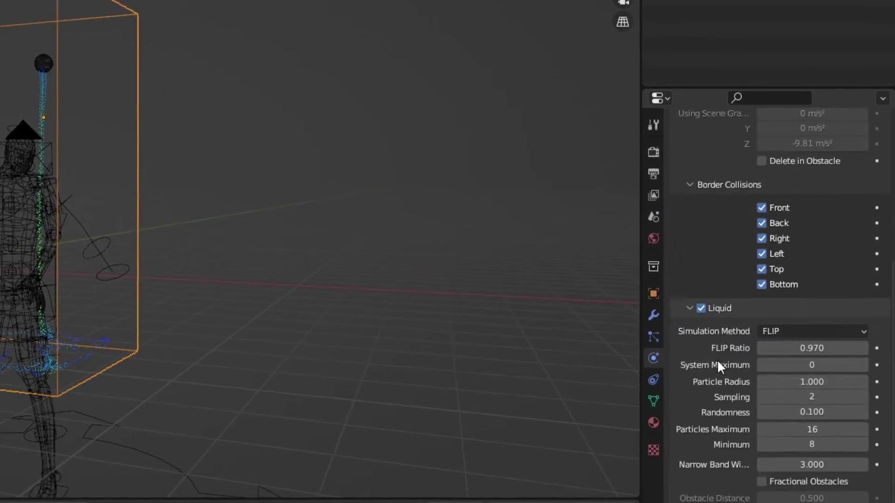
pyautogui.scroll(-8, 718, 362)
pyautogui.click(701, 412)
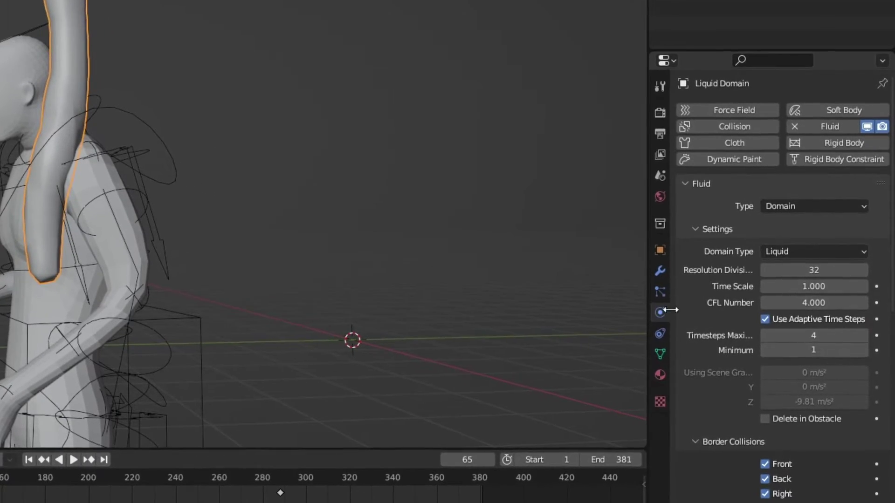
pyautogui.click(795, 270)
pyautogui.write('64')
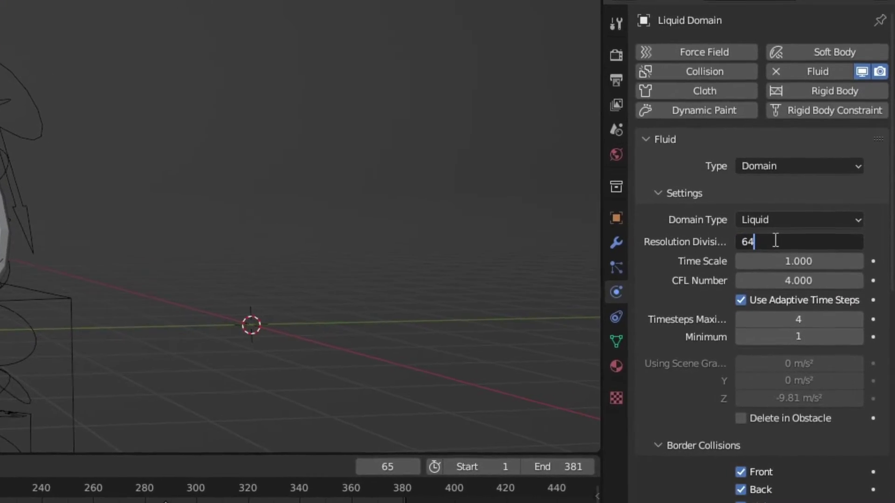
pyautogui.press('Return')
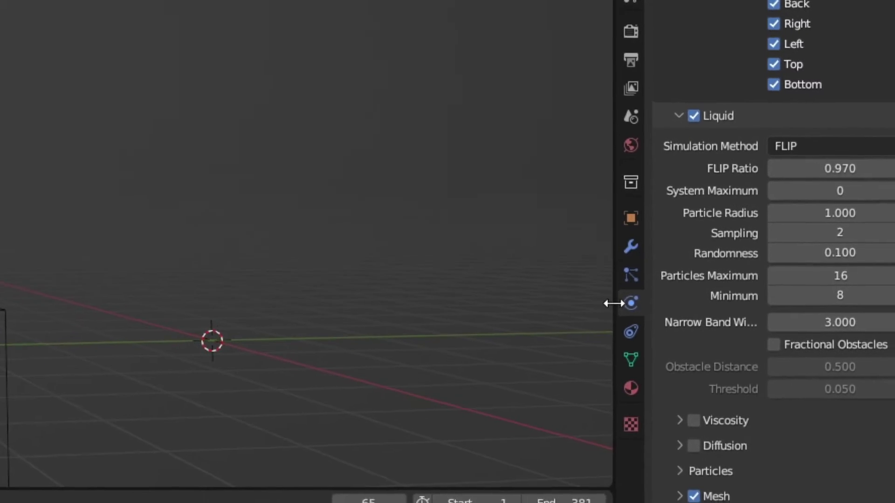
# - Enable Diffusion on the liquid domain and apply the Honey preset
pyautogui.click(693, 446)
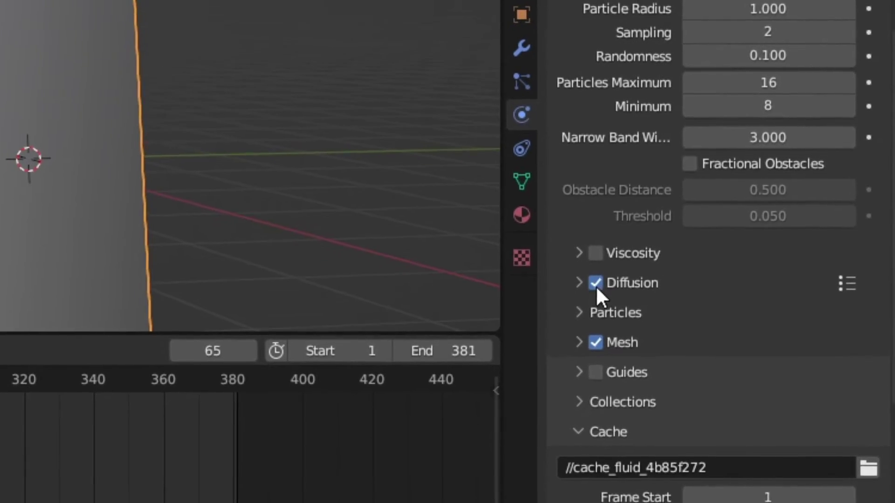
pyautogui.click(580, 284)
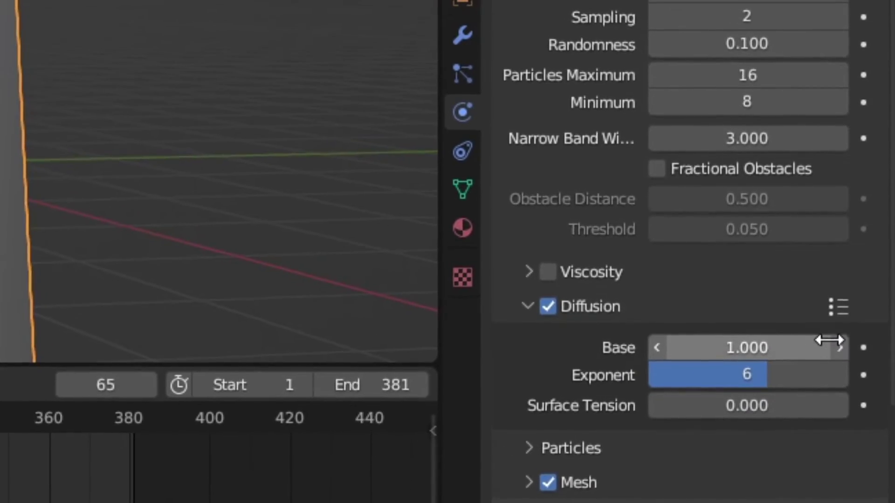
pyautogui.click(839, 307)
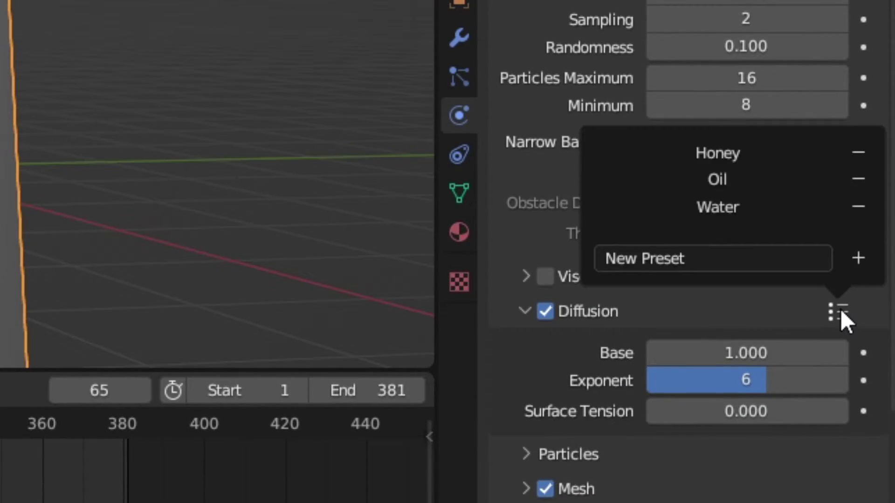
pyautogui.click(702, 155)
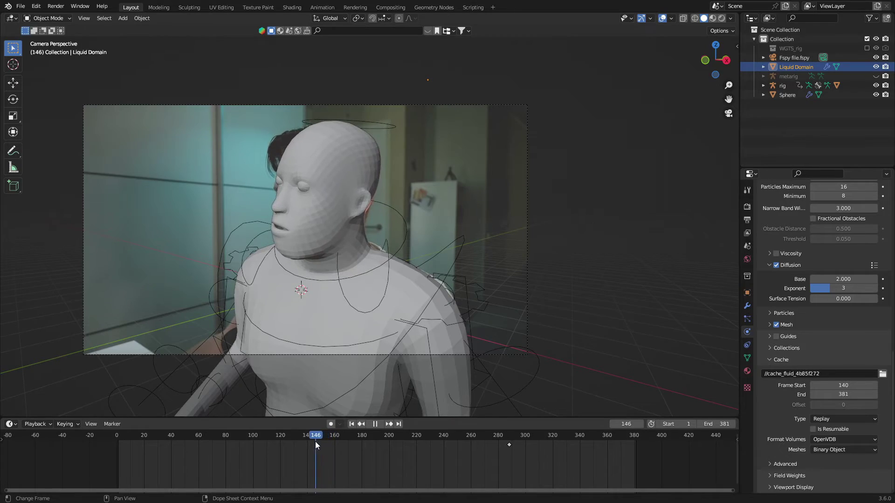
# - Keyframe the sphere's Use Flow as on at frame 146 and off on the following frame
pyautogui.moveTo(315, 441); pyautogui.dragTo(315, 441)
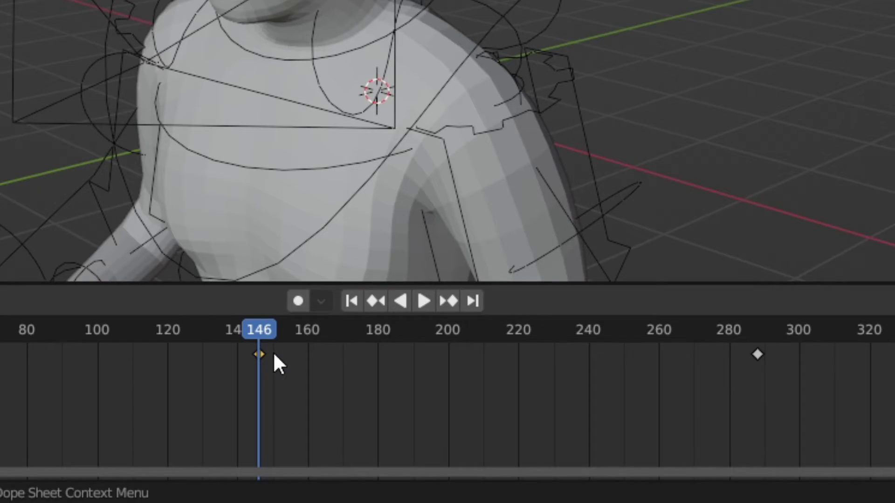
pyautogui.press('Right')
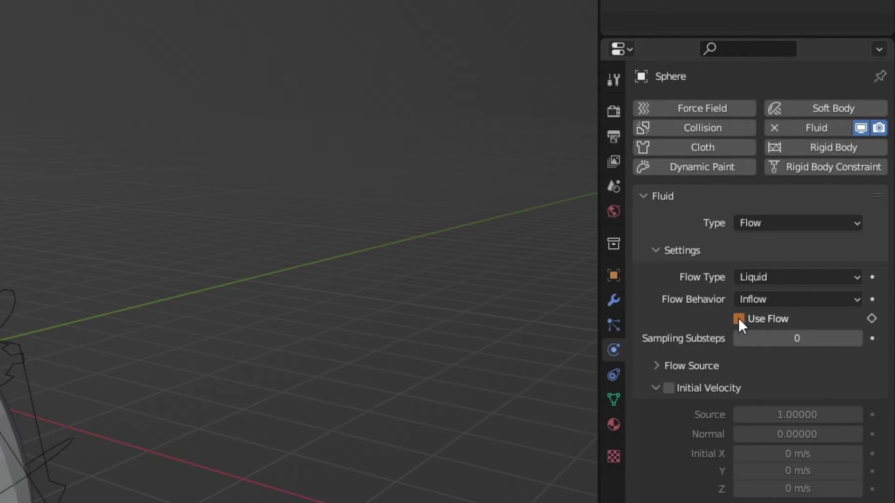
pyautogui.press('i')
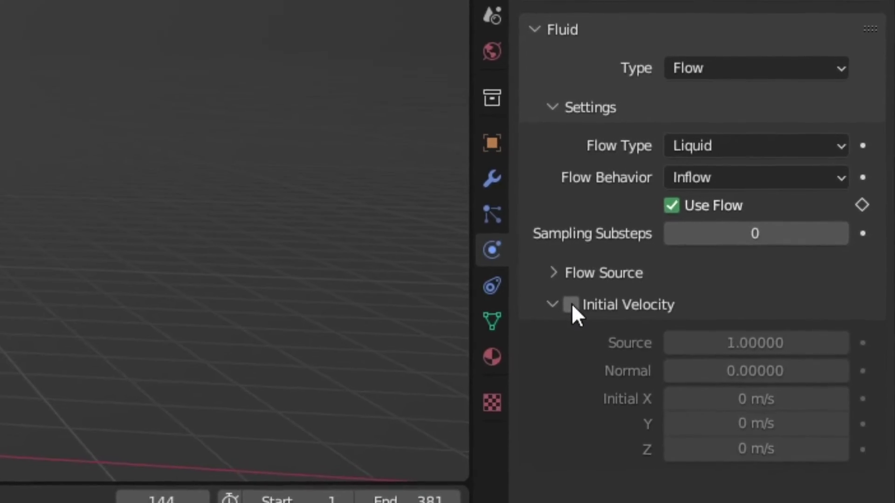
# - Enable Initial Velocity for the sphere's flow and set Initial X to 10 m/s
pyautogui.click(571, 305)
pyautogui.click(713, 402)
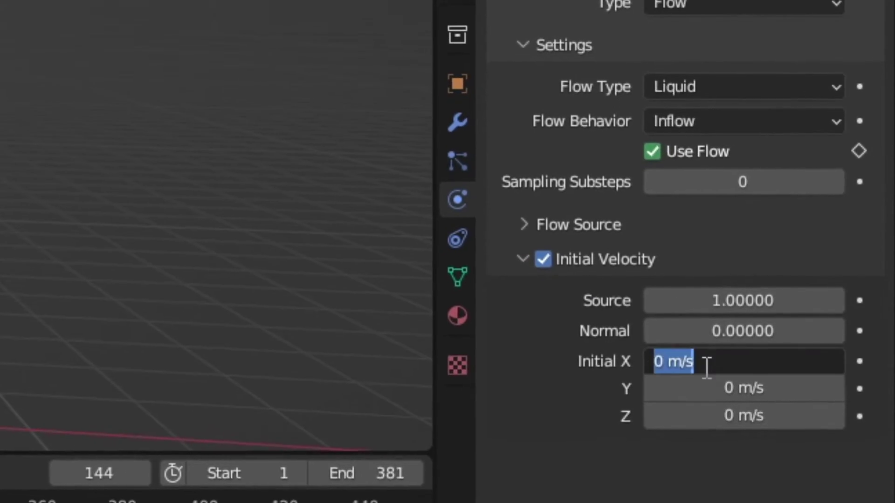
pyautogui.write('10')
pyautogui.press('Return')
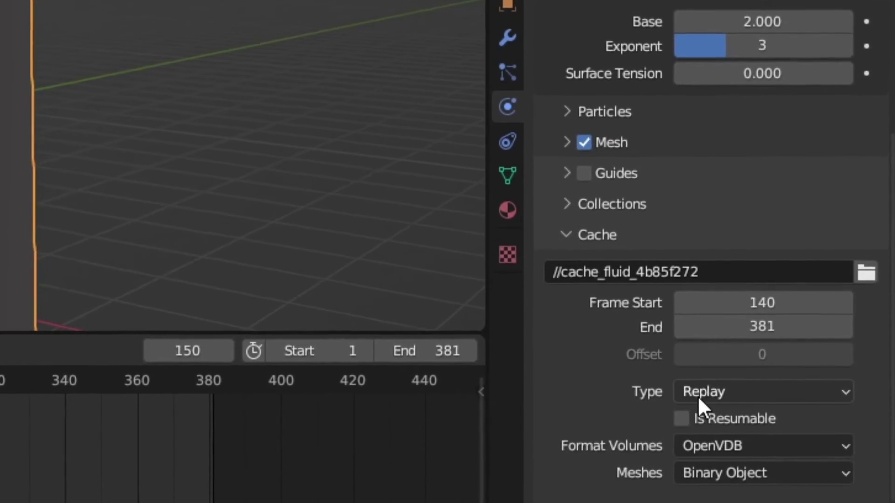
# - Set the liquid domain's cache type to All and bake the simulation
pyautogui.click(692, 379)
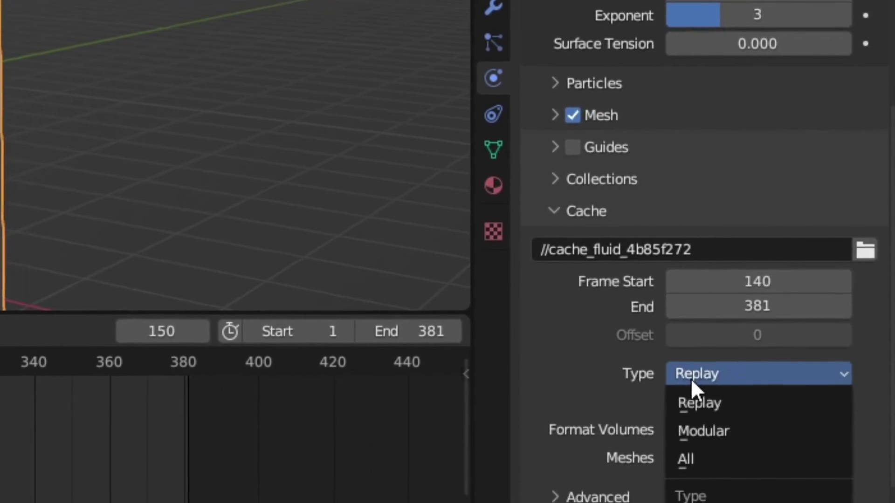
pyautogui.click(718, 459)
pyautogui.click(664, 359)
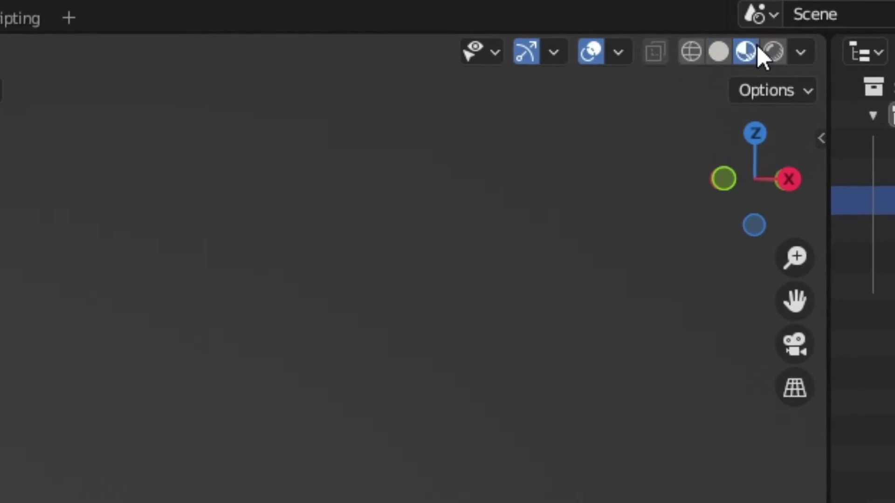
# - Switch the viewport to Material Preview and create a new material for the liquid domain in a Shader Editor
pyautogui.moveTo(625, 43); pyautogui.dragTo(653, 45)
pyautogui.click(686, 45)
pyautogui.click(749, 275)
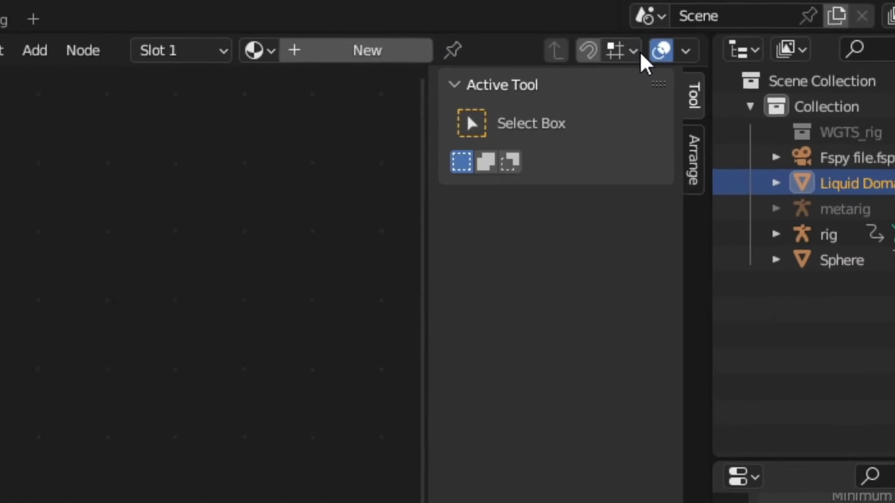
pyautogui.click(352, 52)
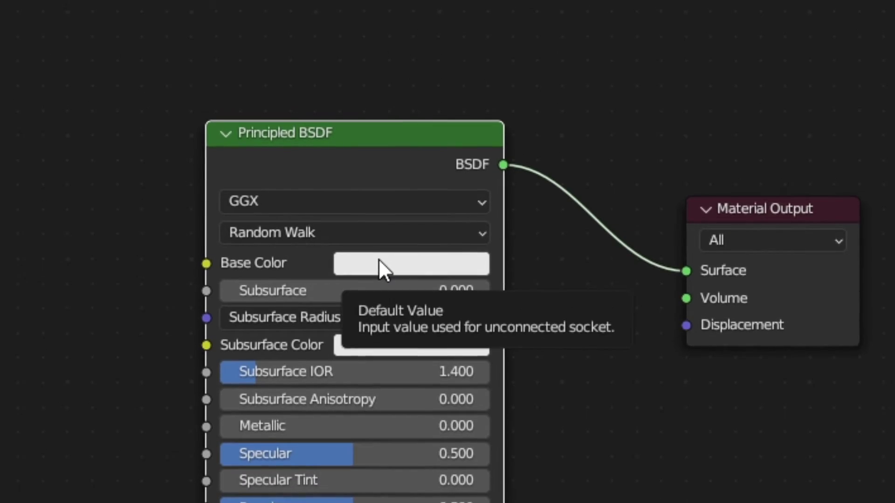
# - Set the slime material's Base Color to bright green and lower its Roughness to about 0.136
pyautogui.click(380, 264)
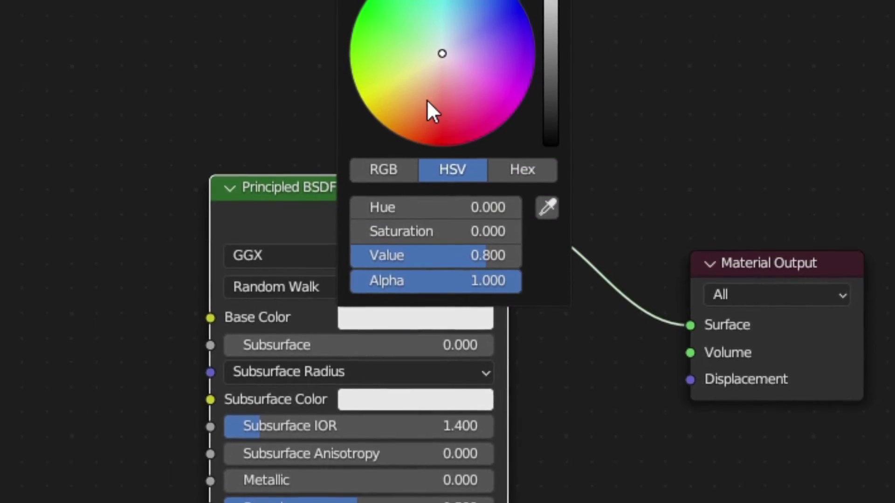
pyautogui.moveTo(437, 73); pyautogui.dragTo(383, 35)
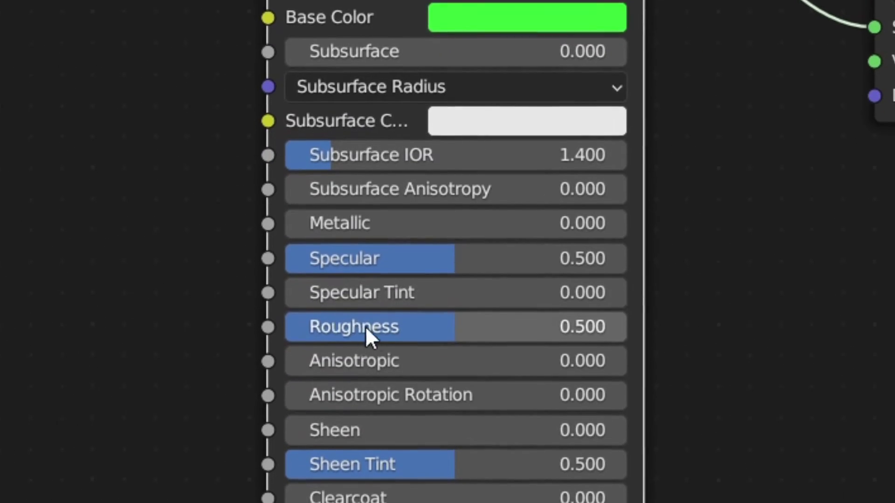
pyautogui.moveTo(456, 304); pyautogui.dragTo(428, 303)
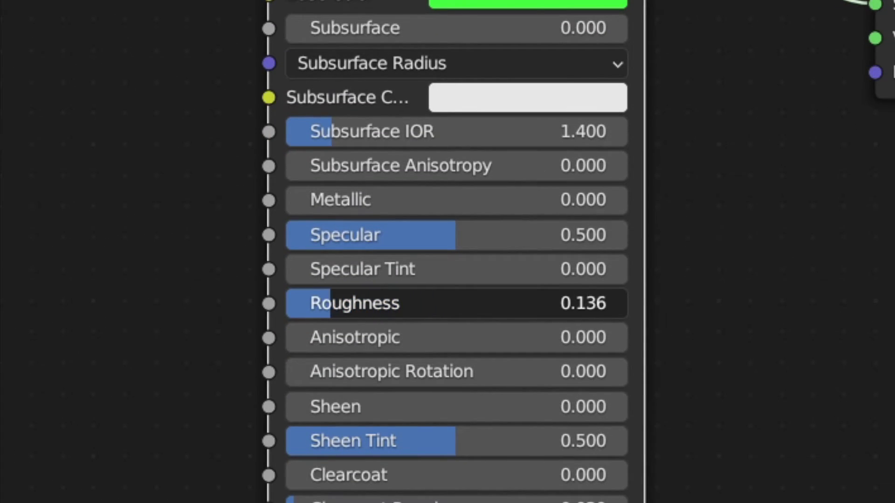
pyautogui.moveTo(321, 303); pyautogui.dragTo(320, 304)
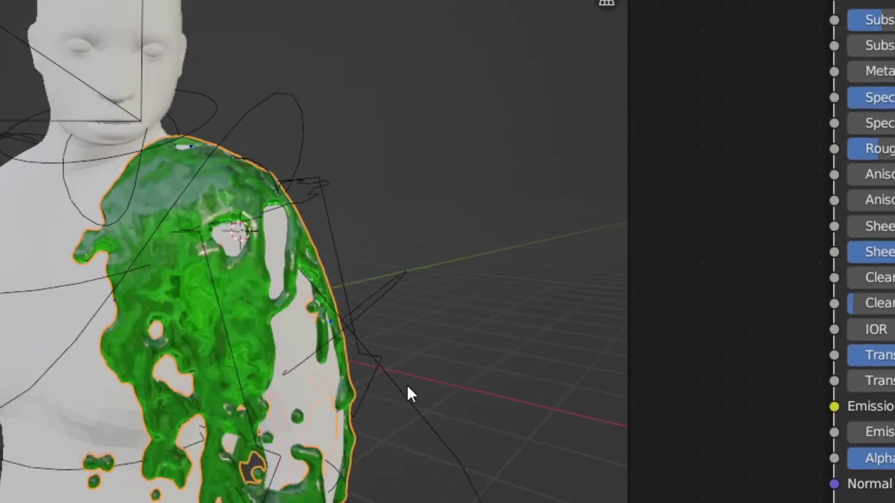
pyautogui.scroll(3, 408, 392)
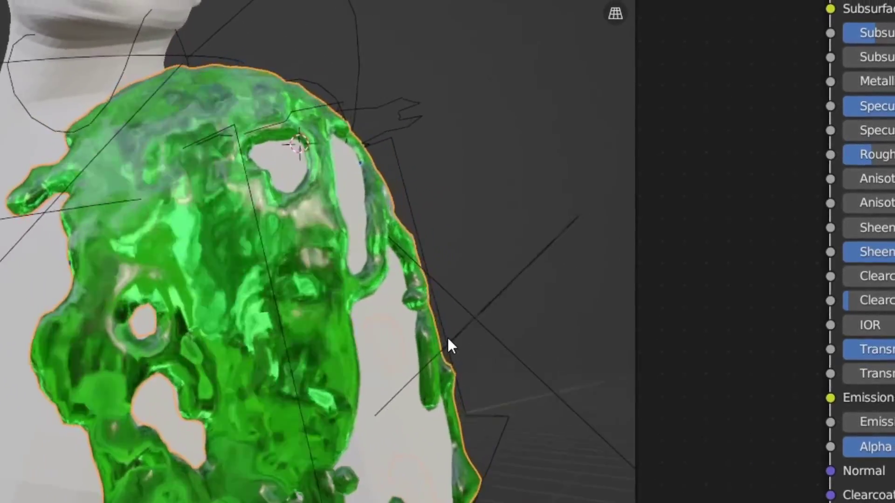
pyautogui.scroll(-3, 447, 368)
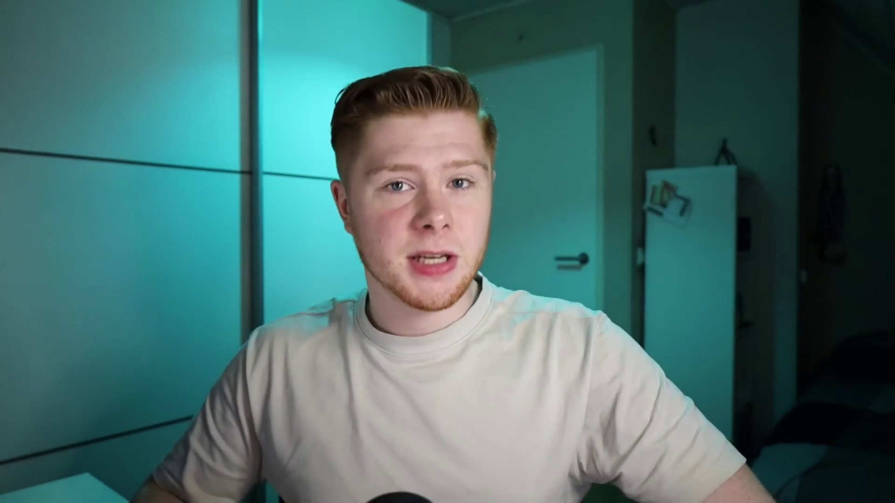
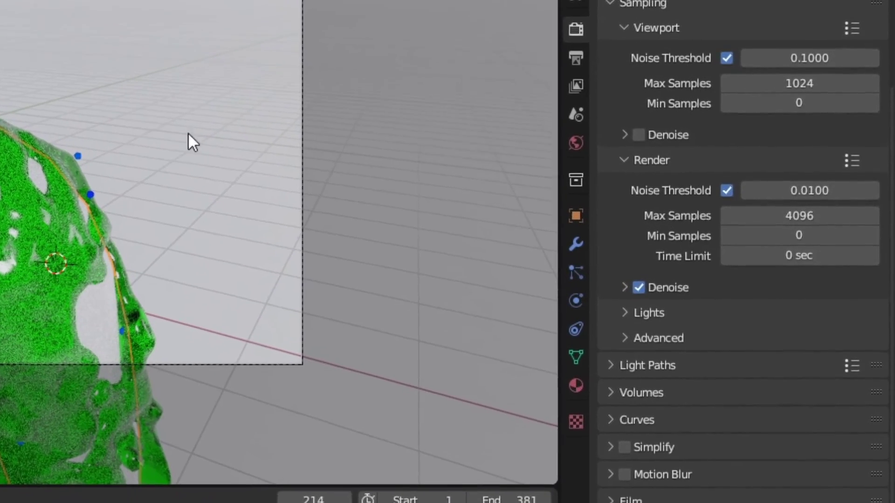
# - Make the human model a shadow catcher and enable a transparent film background for the render
pyautogui.click(577, 216)
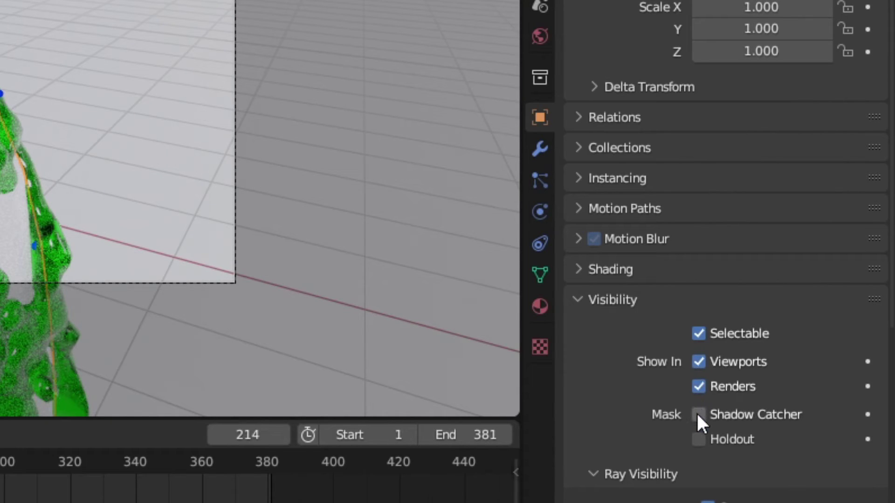
pyautogui.click(699, 415)
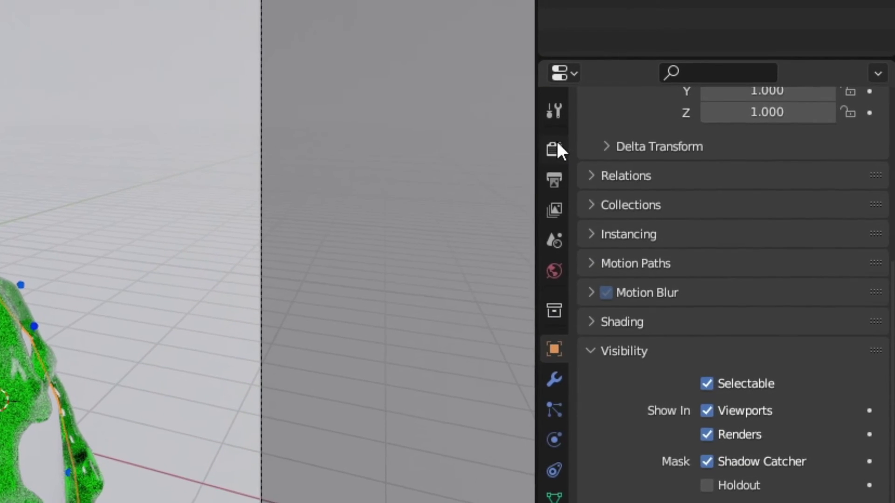
pyautogui.click(554, 149)
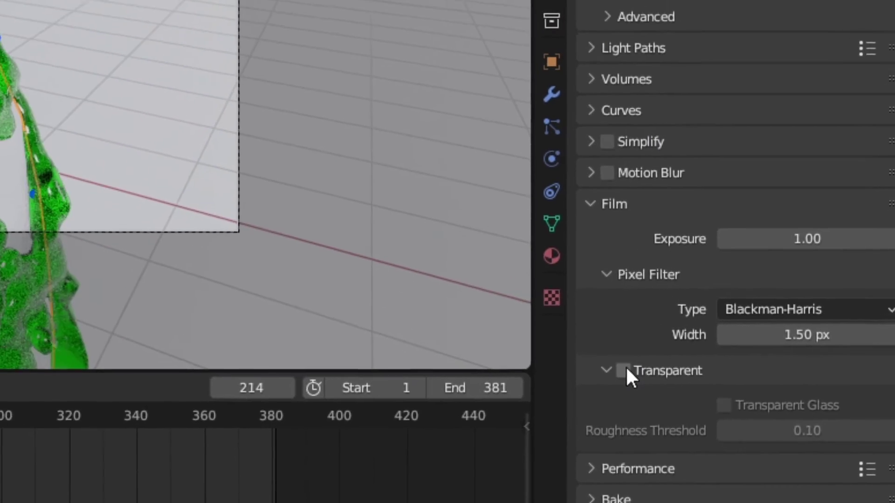
pyautogui.click(581, 353)
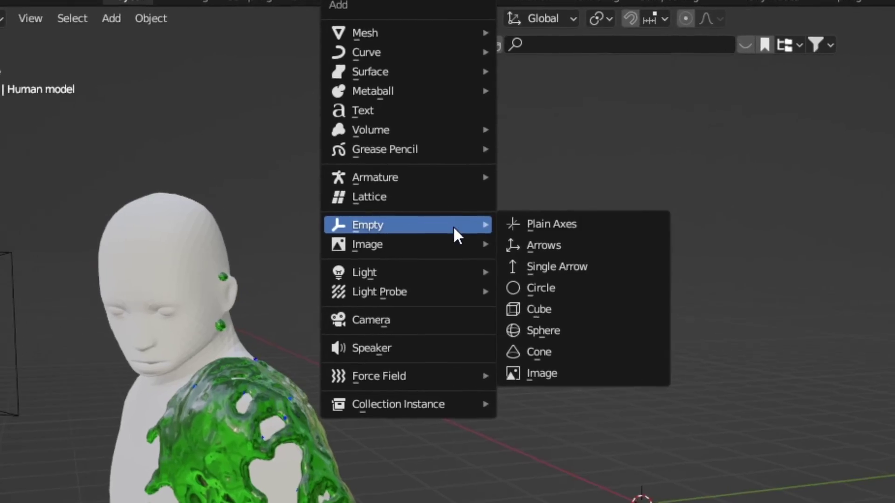
# - Import the actor footage as an image plane and divide it with nine evenly spaced vertical loop cuts
pyautogui.moveTo(446, 244)
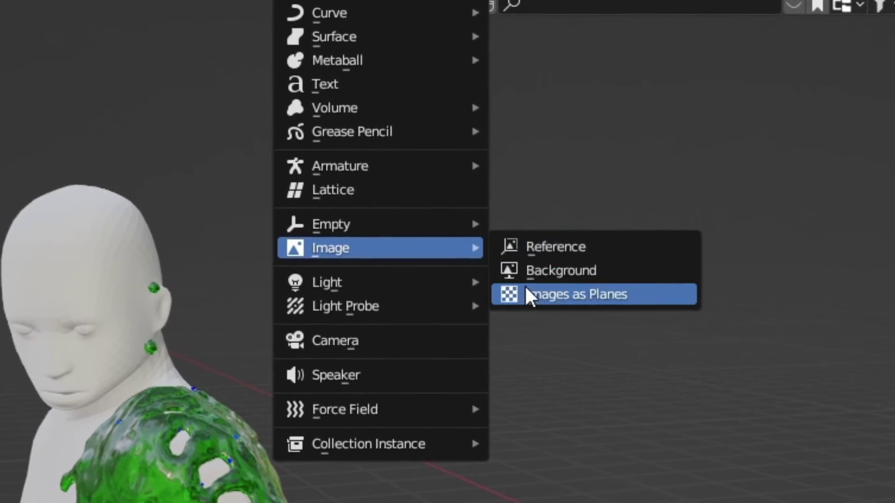
pyautogui.click(531, 286)
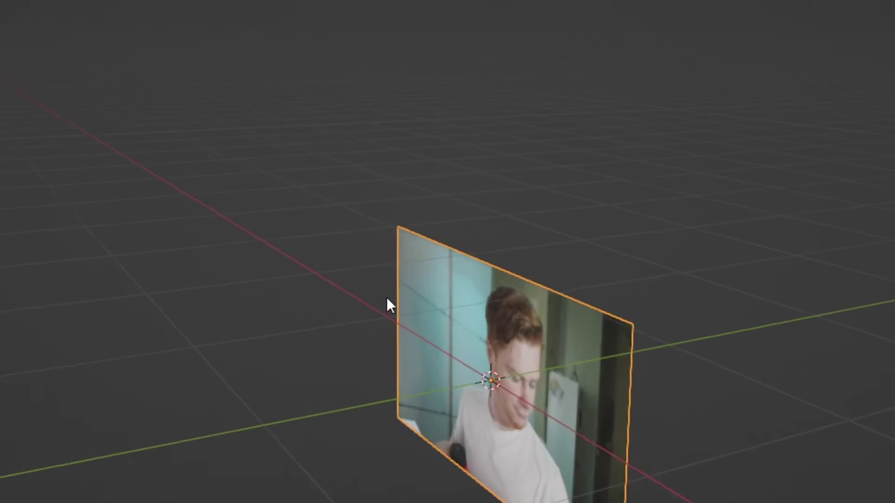
pyautogui.moveTo(387, 297); pyautogui.dragTo(375, 194, button='middle')
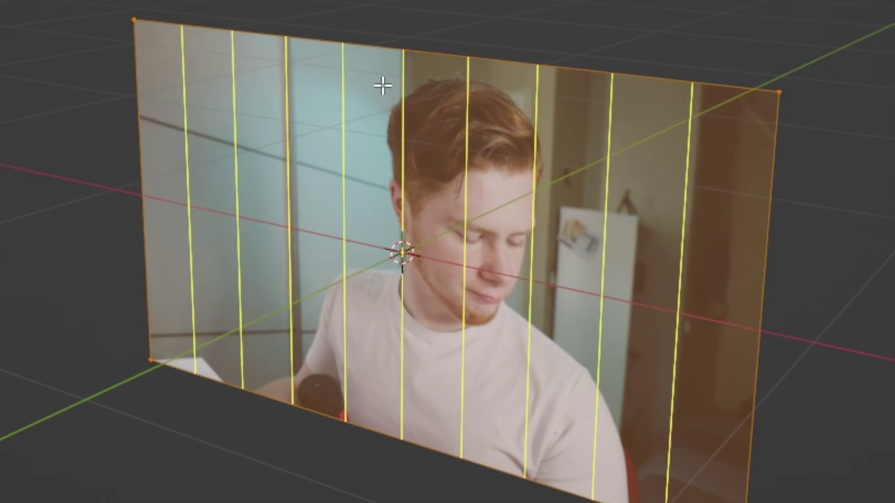
pyautogui.click(382, 86)
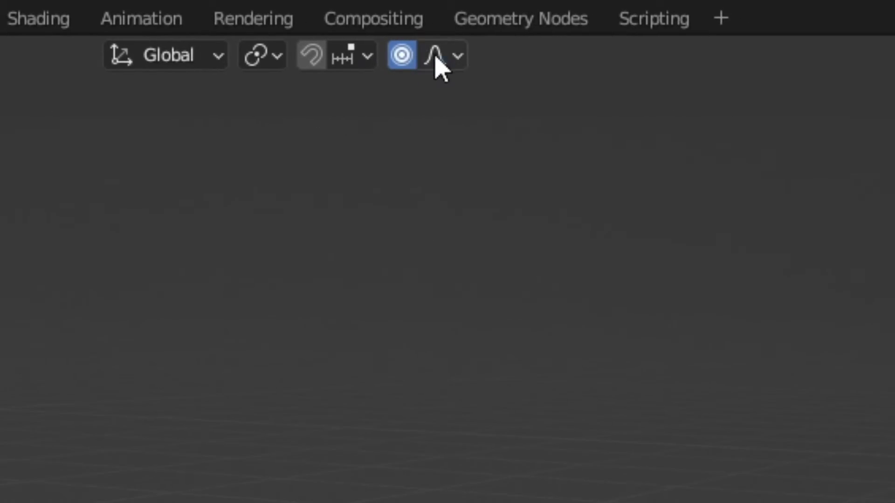
# - Bend the footage plane into an arc by moving its middle edge loop with proportional editing set to Sphere falloff
pyautogui.click(439, 65)
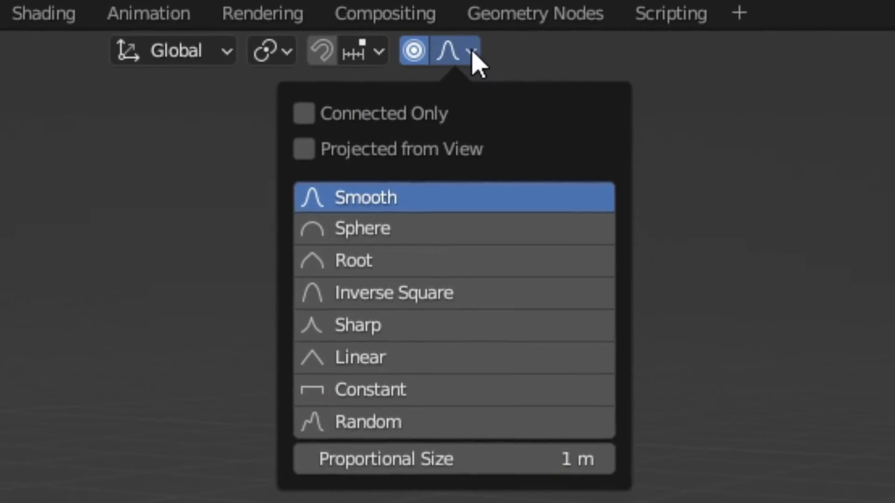
pyautogui.click(395, 246)
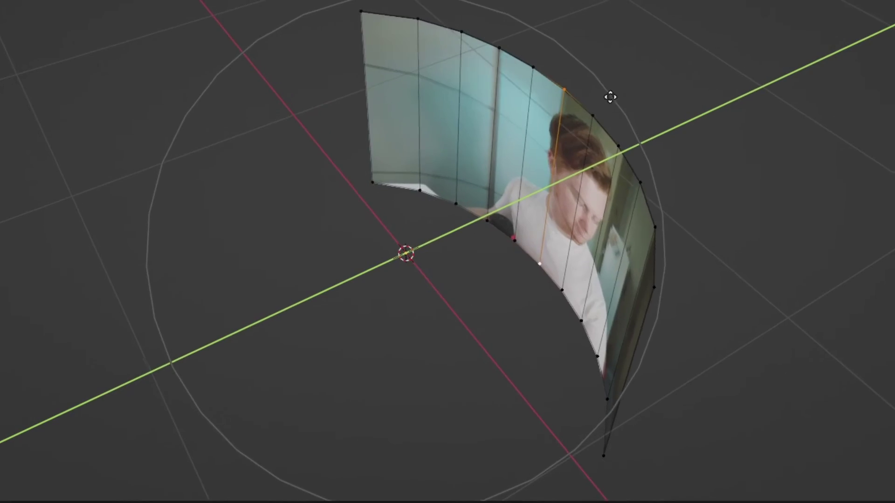